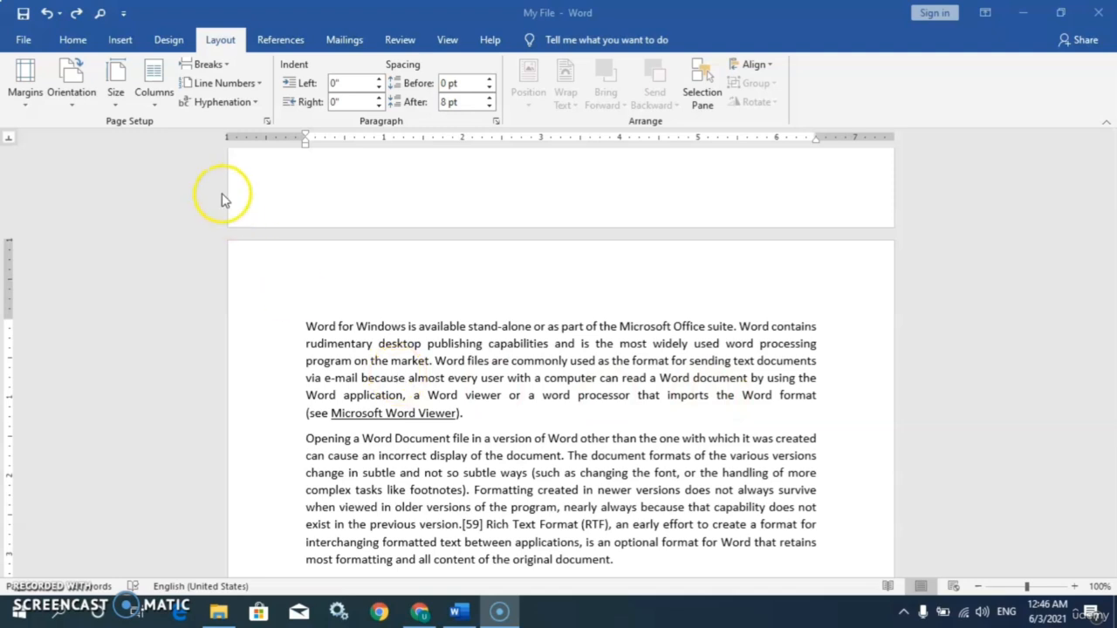
- Apply the Normal margin preset with 1" on every side to the document
left_click(25, 107)
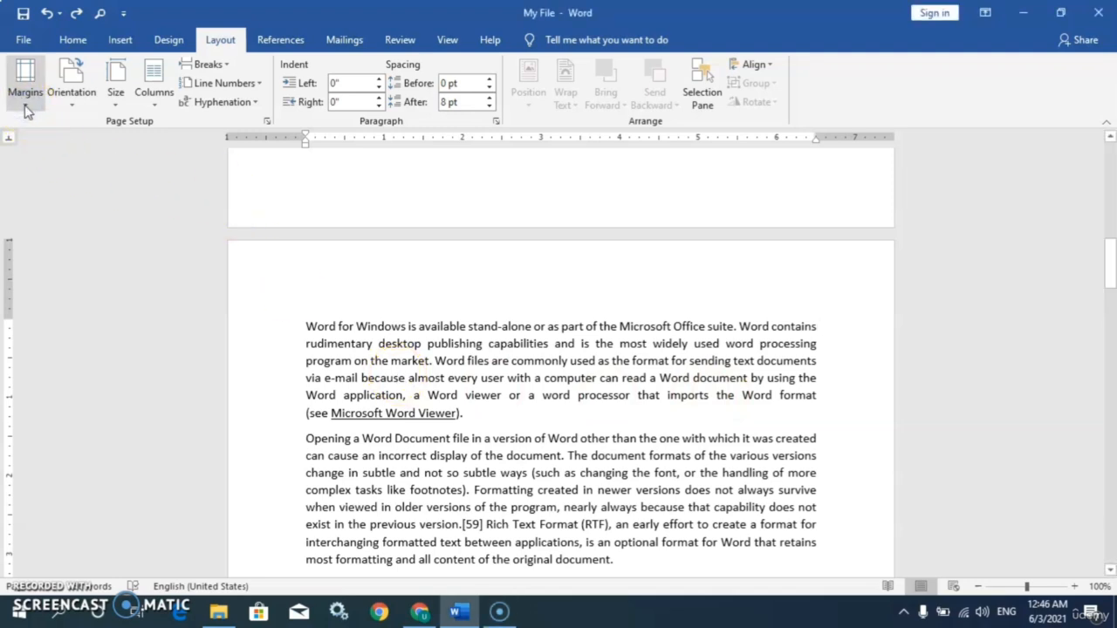
left_click(25, 103)
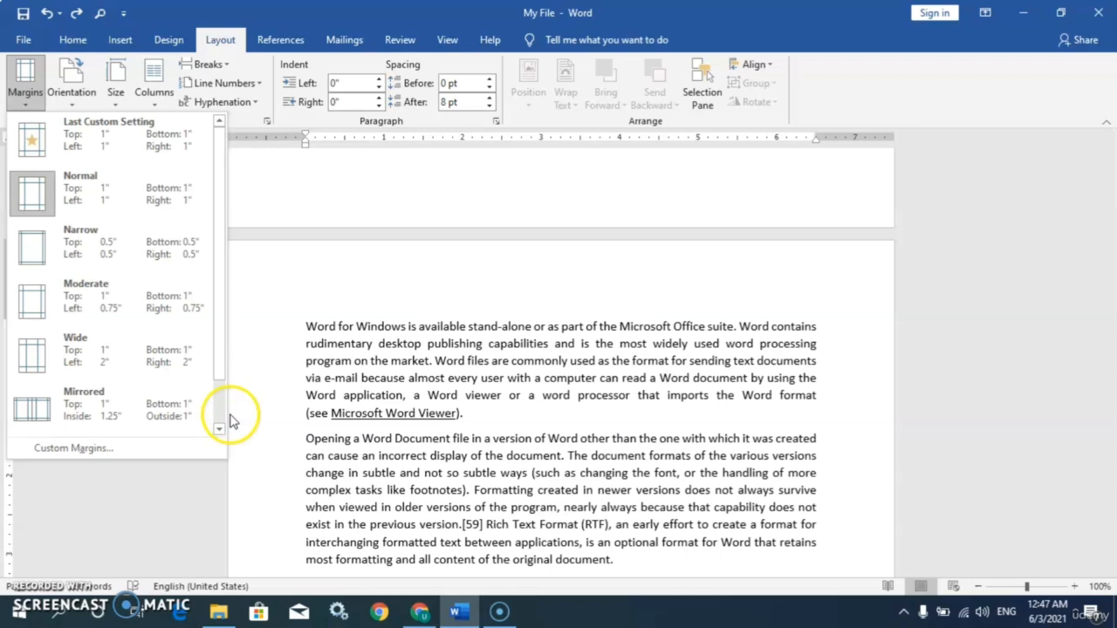
left_click(52, 192)
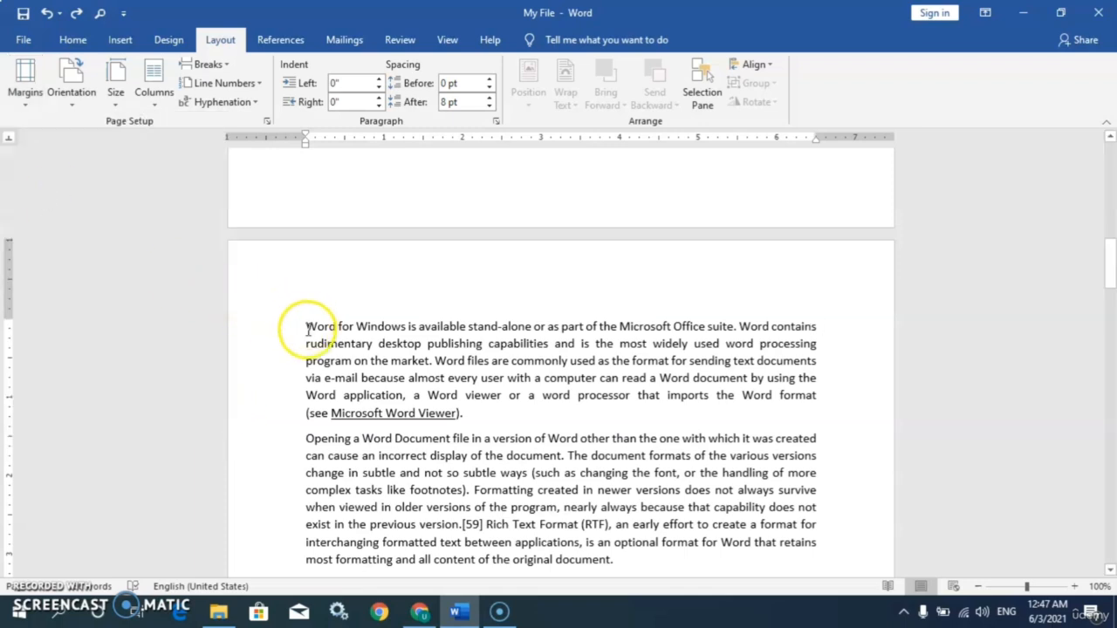
- Select text in the first two paragraphs and try the Narrow and Moderate margin presets
left_click_drag(307, 330, 711, 489)
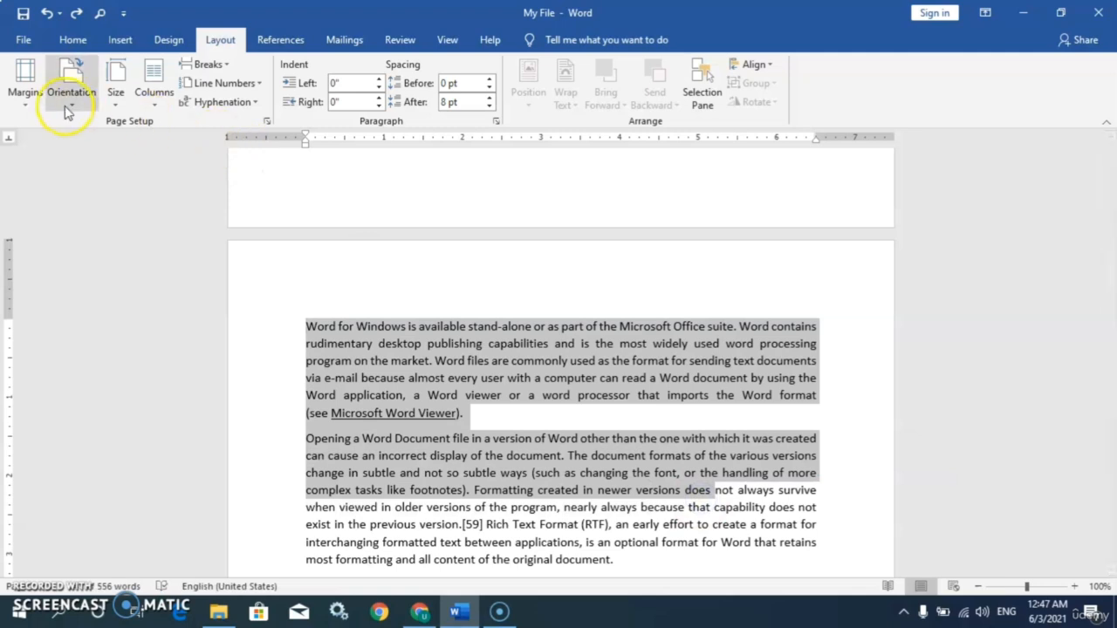
left_click(26, 98)
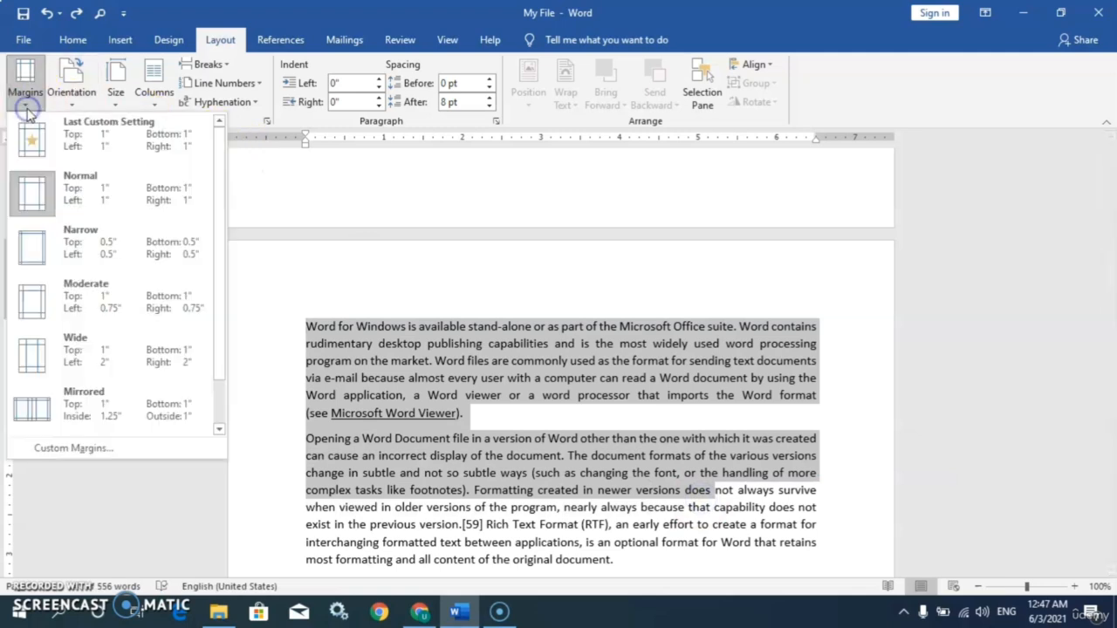
left_click(36, 237)
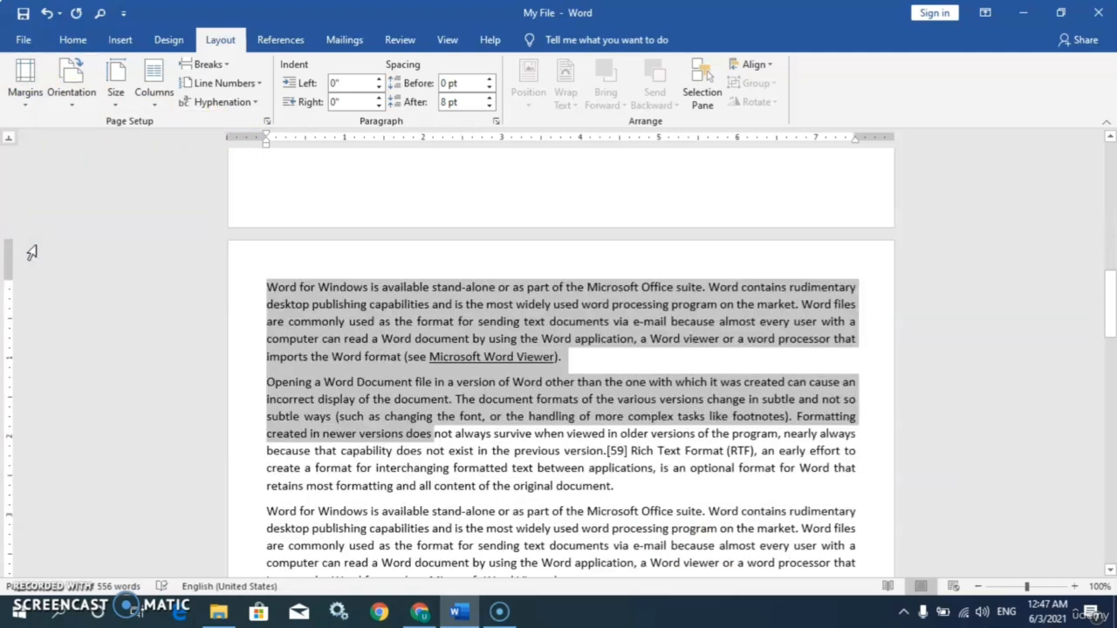
left_click(24, 92)
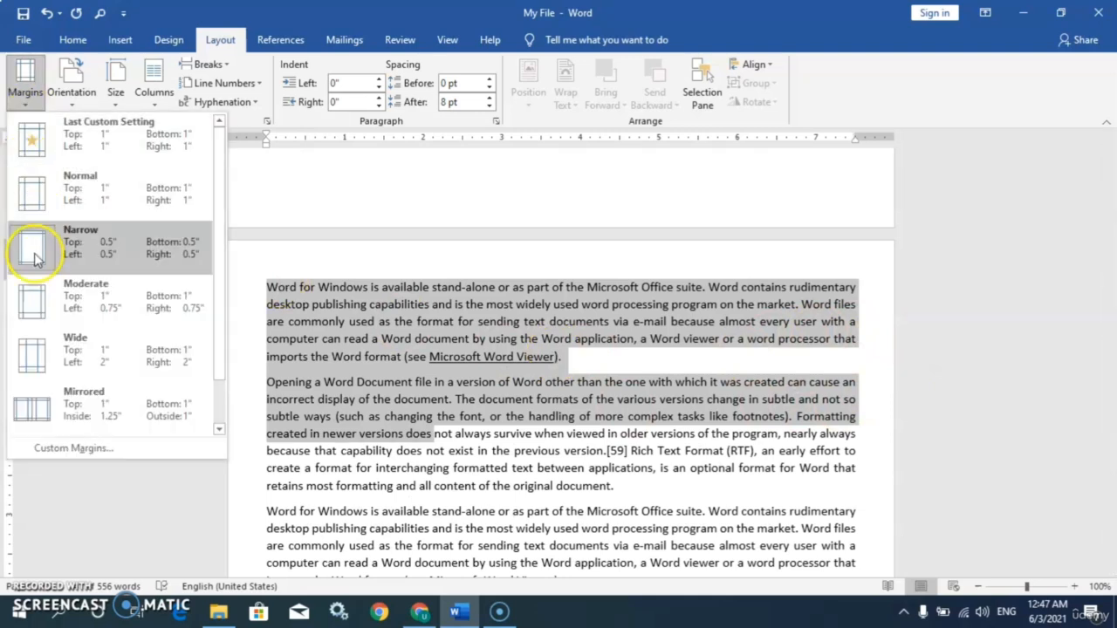
left_click(48, 302)
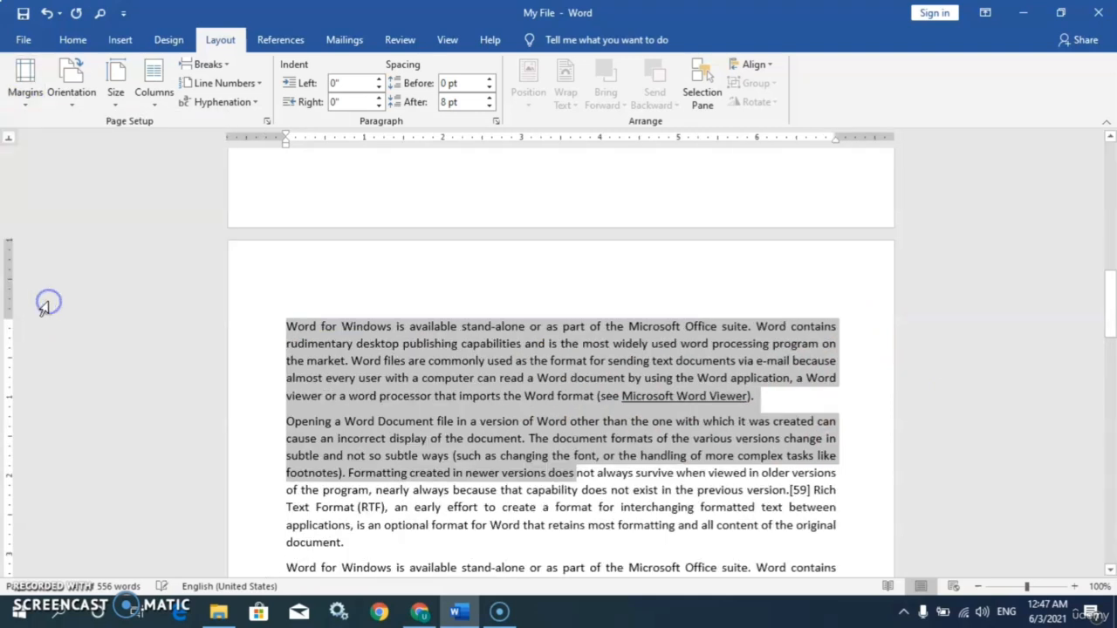
- Try the Wide margin preset and return the document to the Normal preset
left_click(22, 106)
left_click(52, 355)
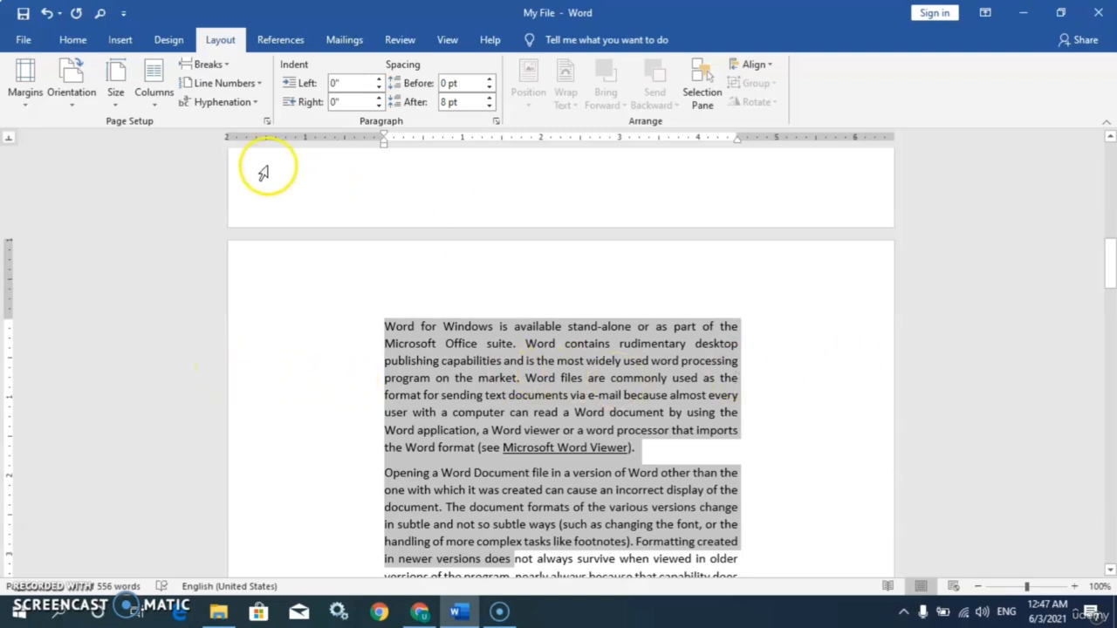
left_click(36, 109)
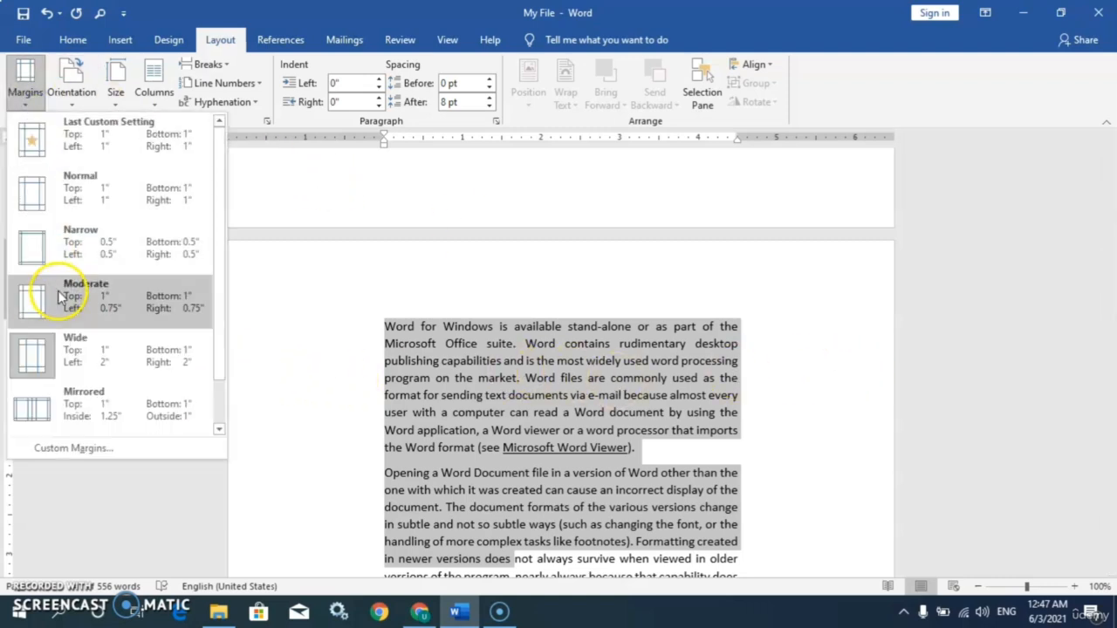
left_click(81, 193)
- Open the custom margin settings and review the available gutter positions
left_click(26, 103)
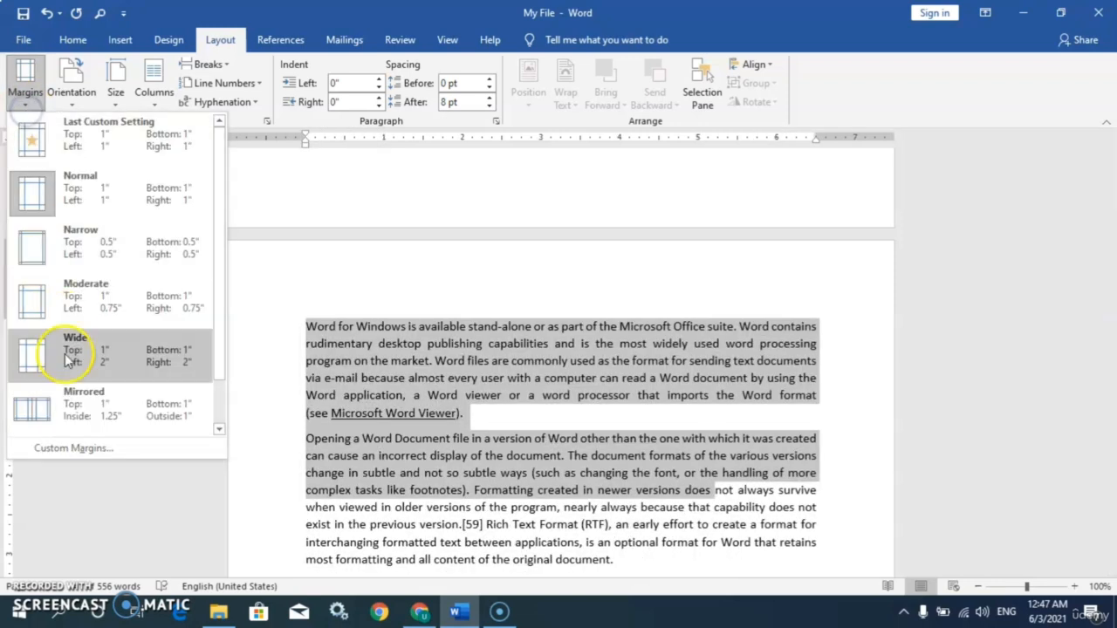
left_click(75, 449)
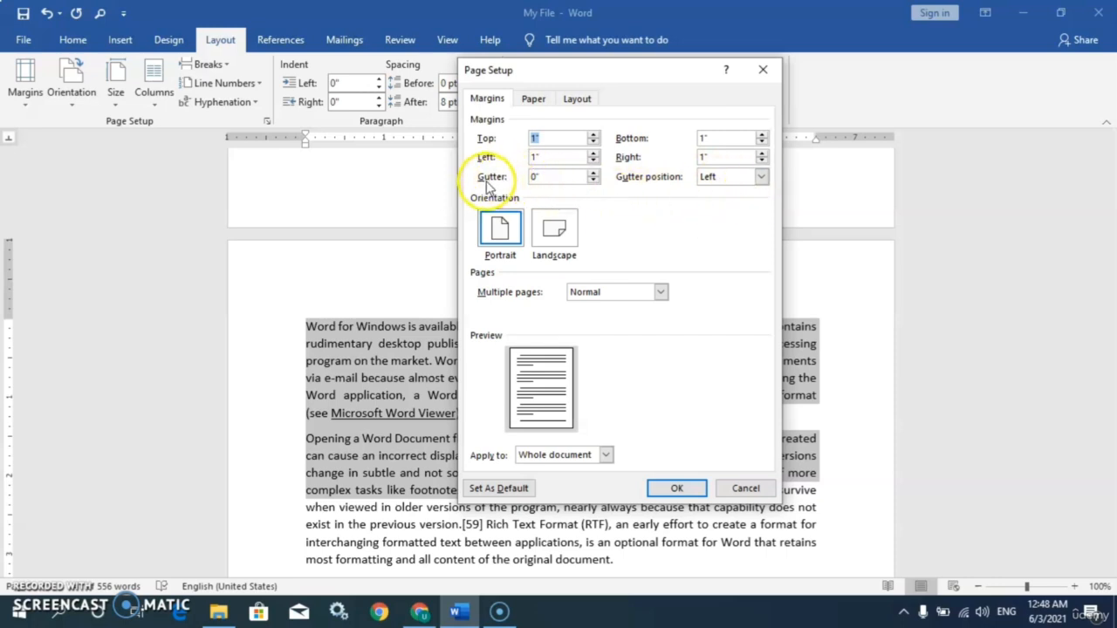
left_click(761, 178)
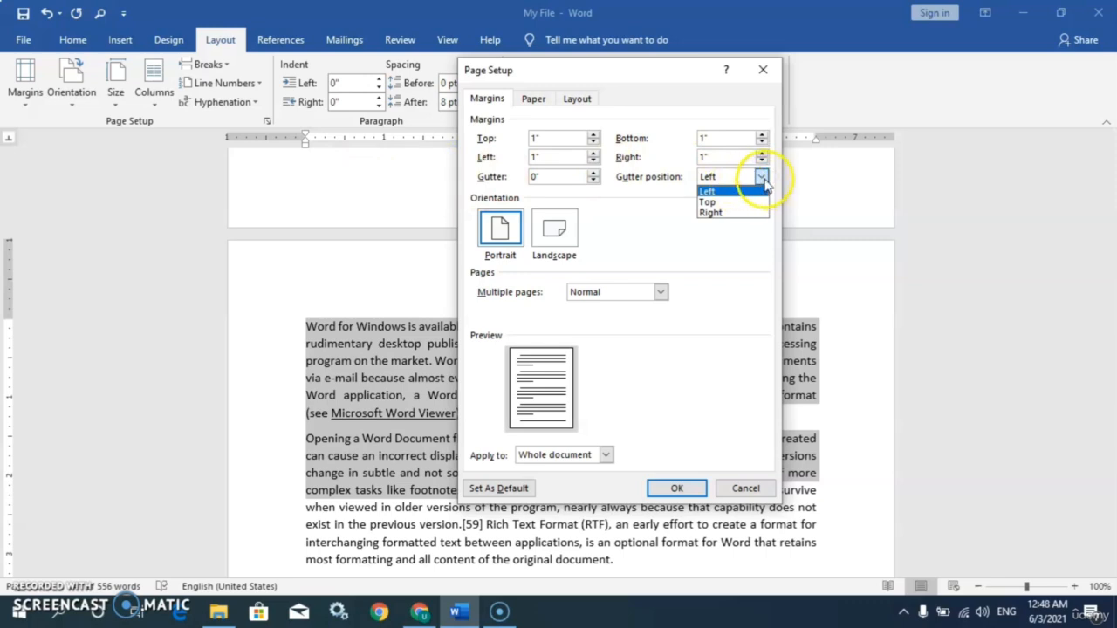
left_click(763, 178)
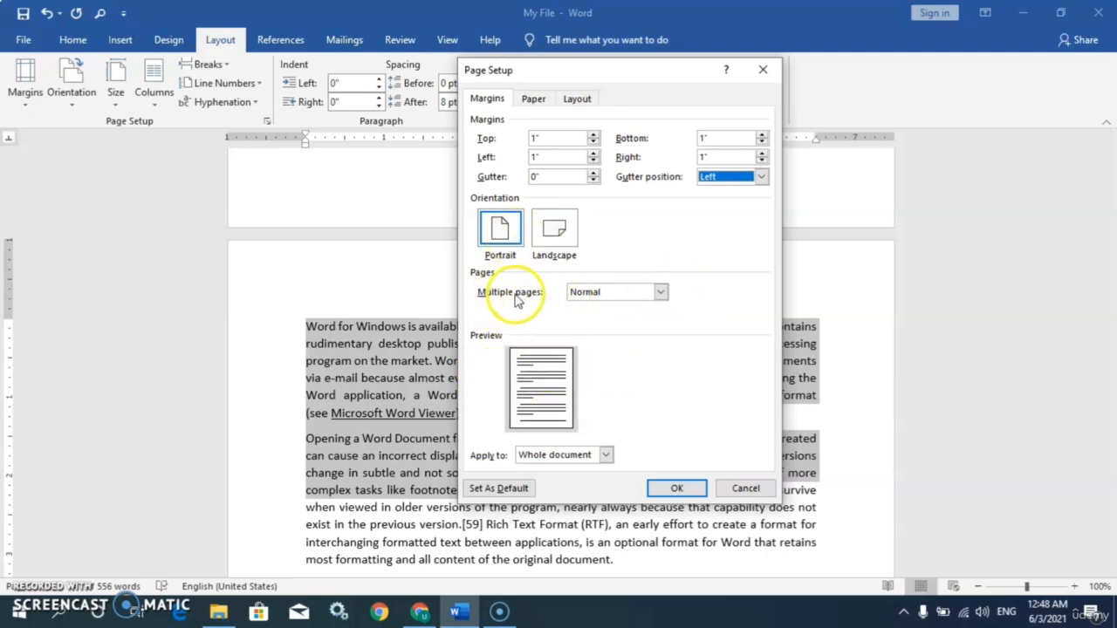
- Preview the 2 pages per sheet and Book fold arrangements, and set multiple pages back to Normal
left_click(661, 293)
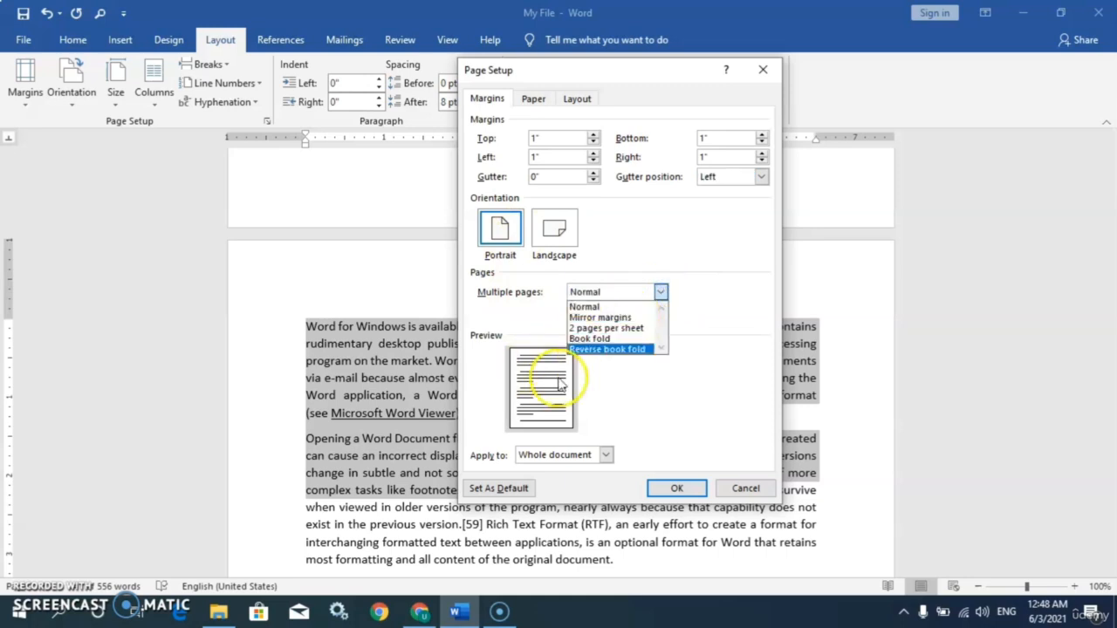
left_click(608, 332)
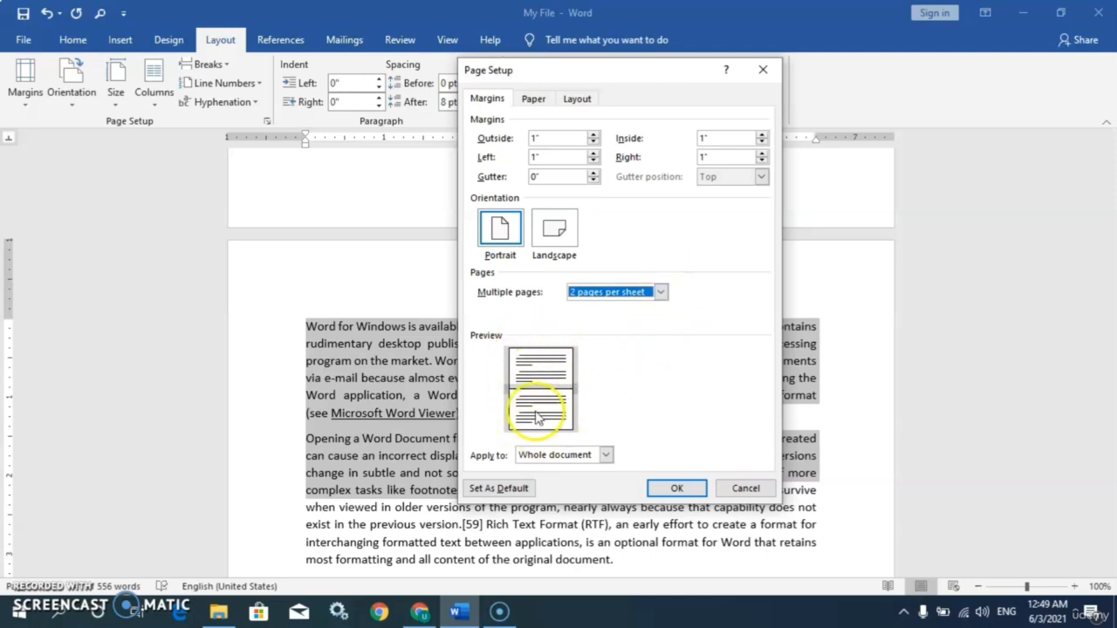
left_click(665, 293)
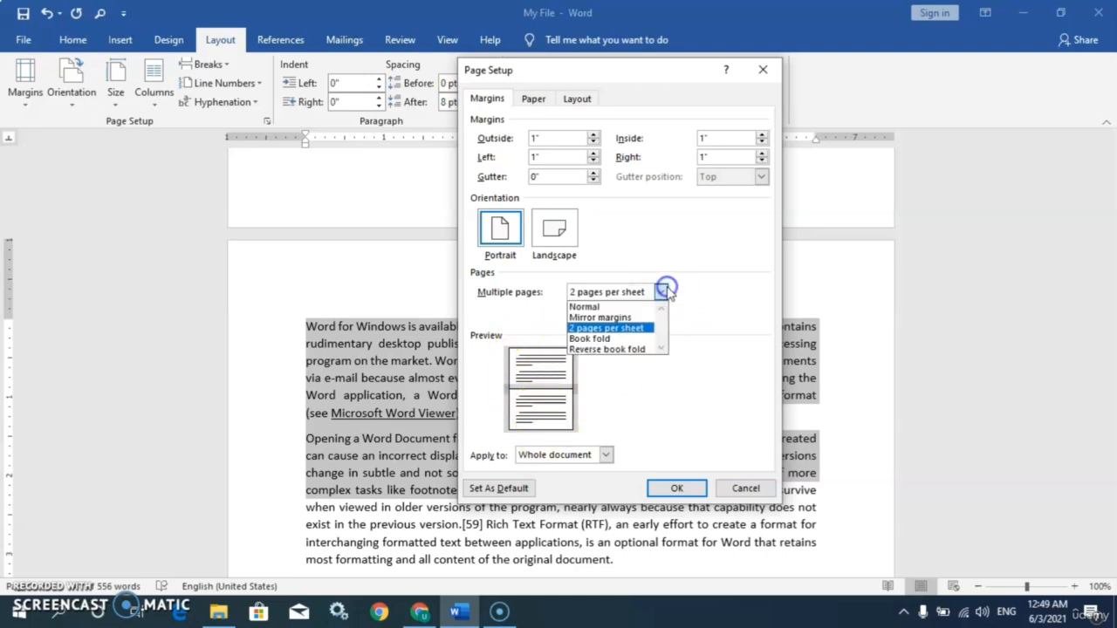
left_click(622, 340)
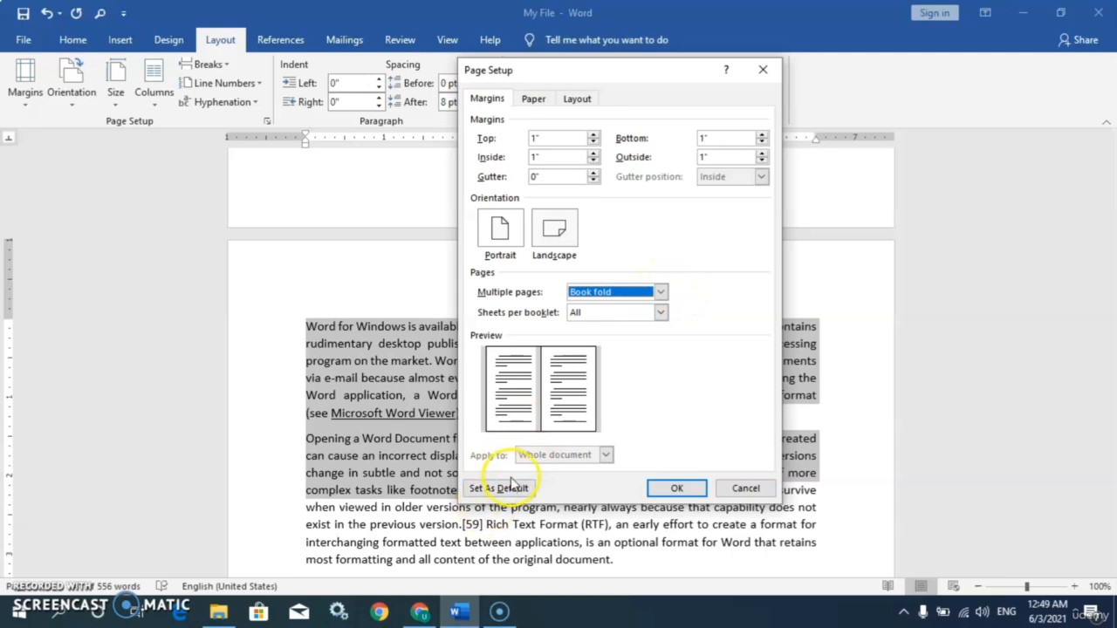
left_click(661, 293)
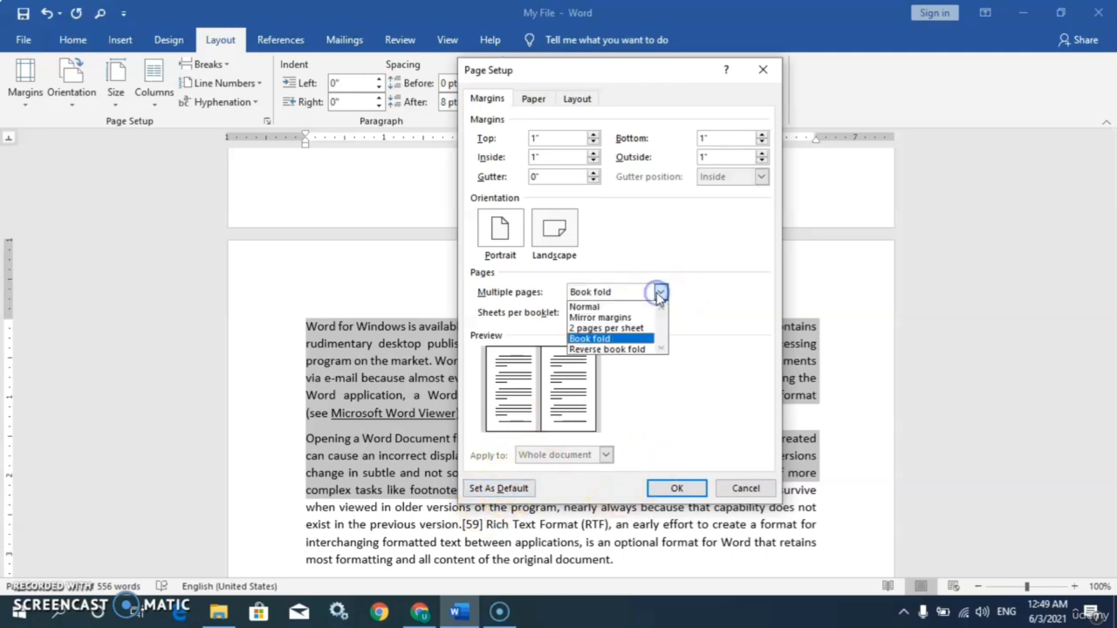
left_click(605, 309)
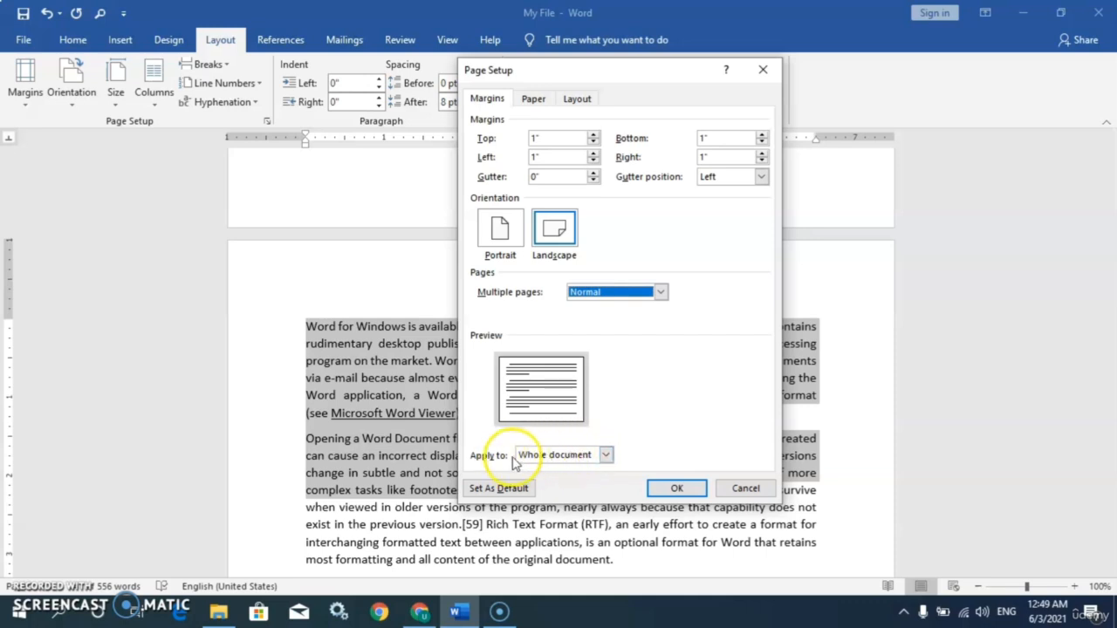
- Review where the page settings can be applied, set the orientation back to Portrait and discard the page setup
left_click(606, 455)
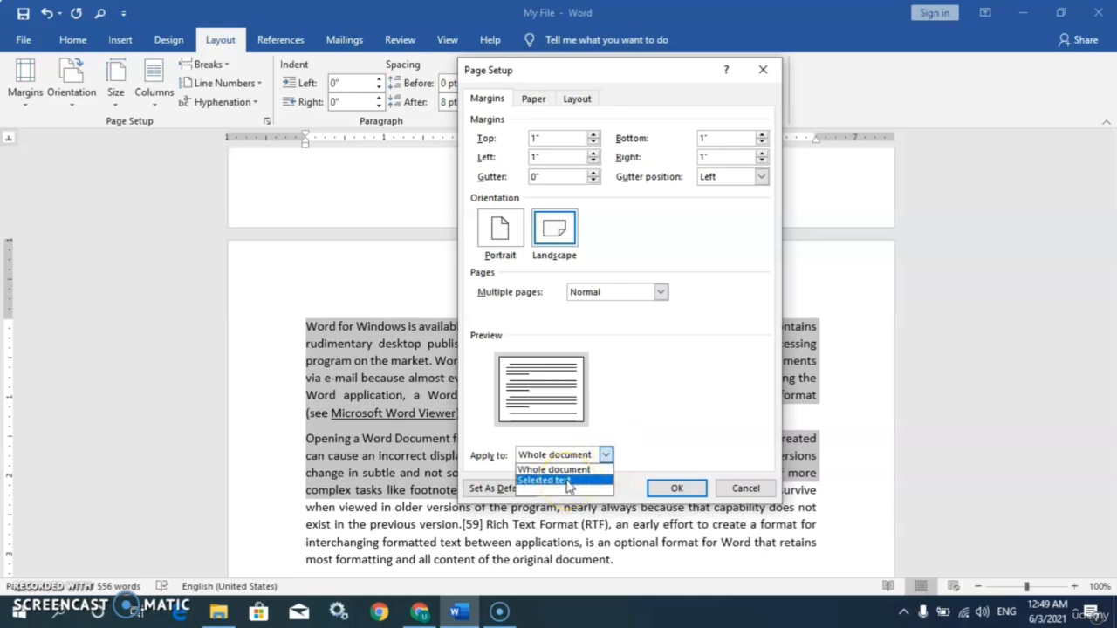
left_click(499, 230)
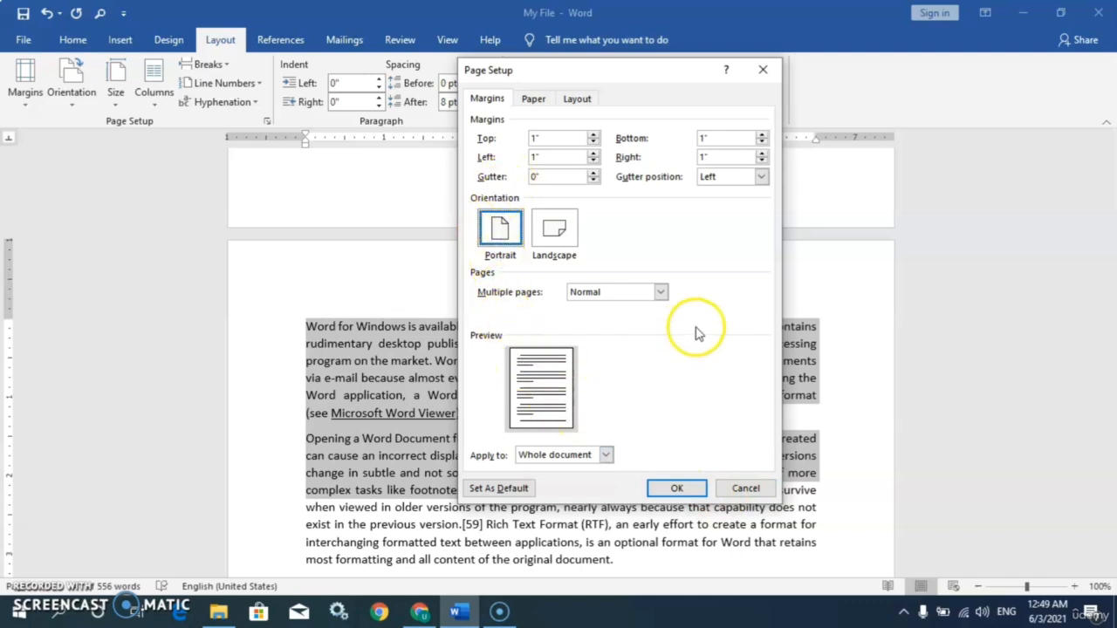
left_click(741, 487)
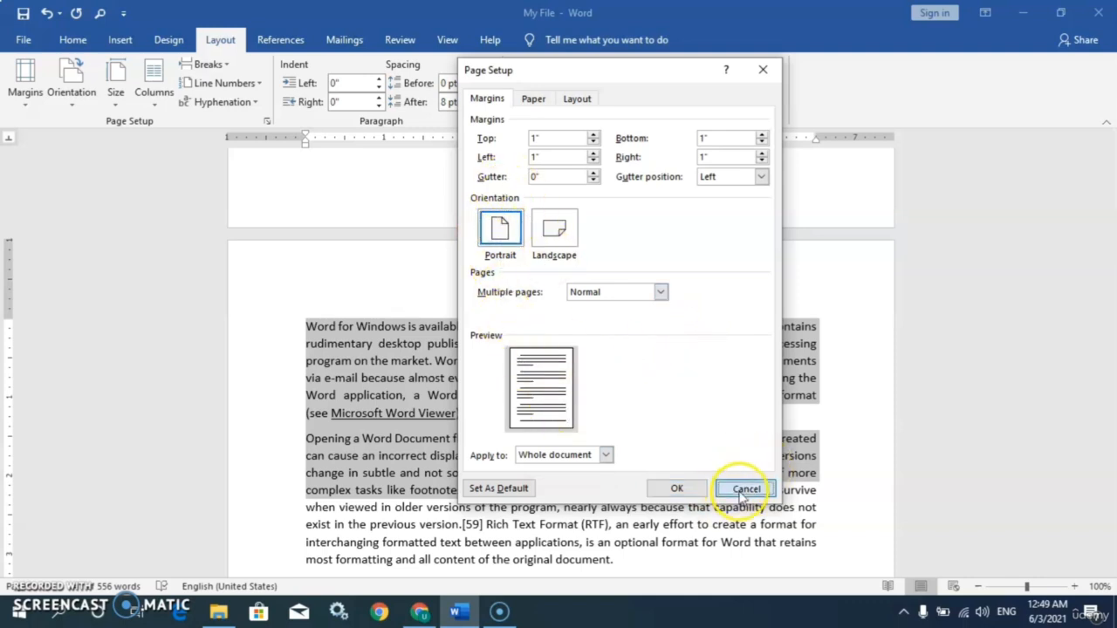
- Change the whole document's orientation to Landscape and look through its pages
left_click(75, 106)
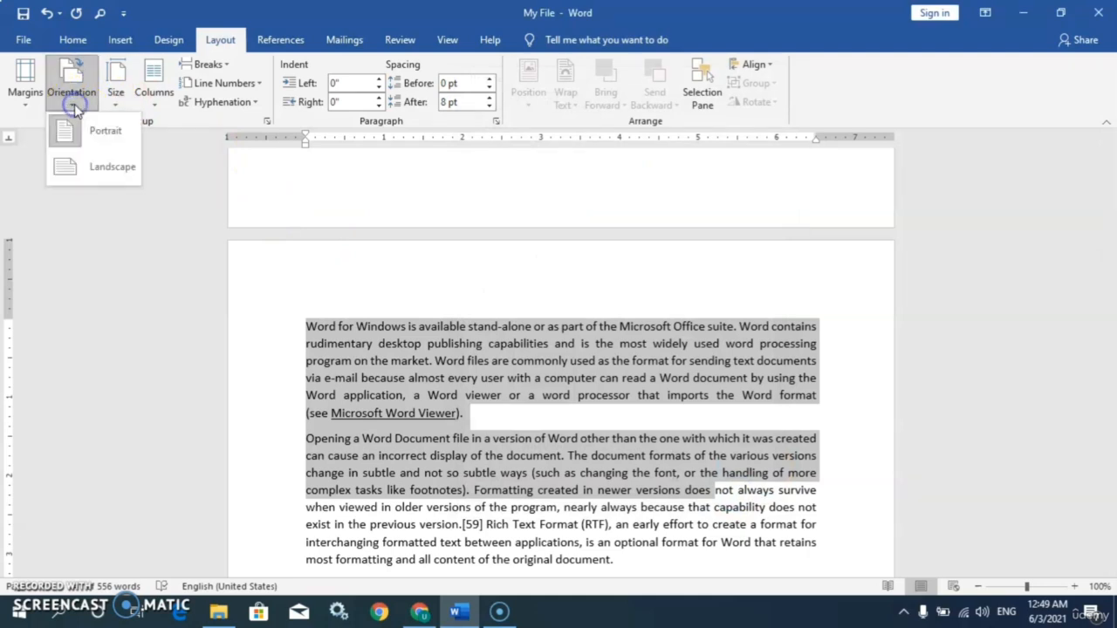
left_click(96, 167)
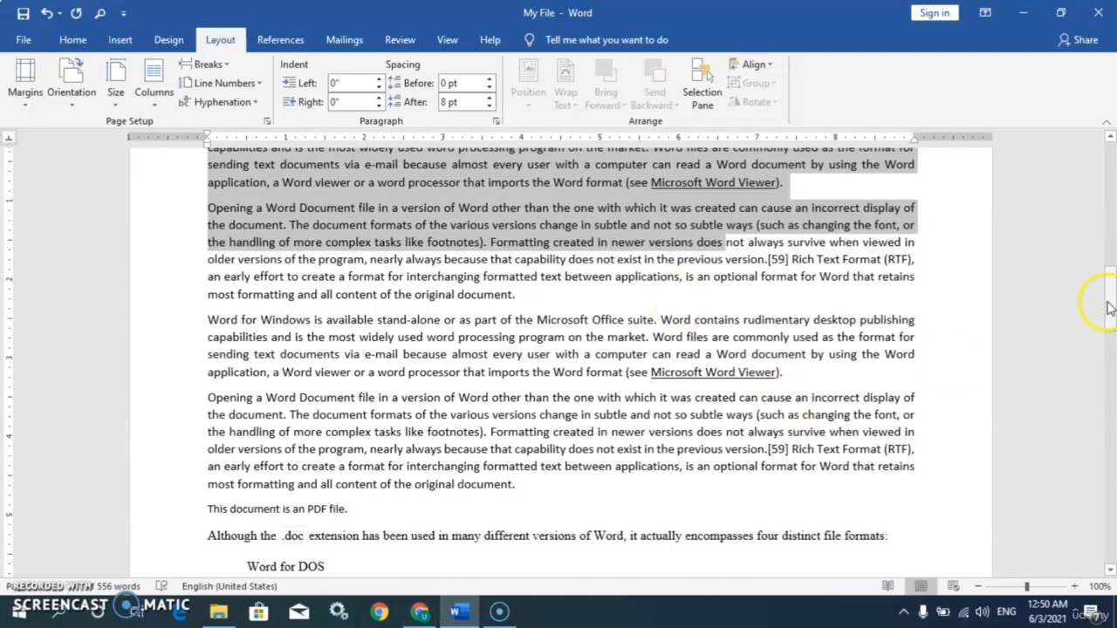
left_click_drag(1106, 220, 1100, 186)
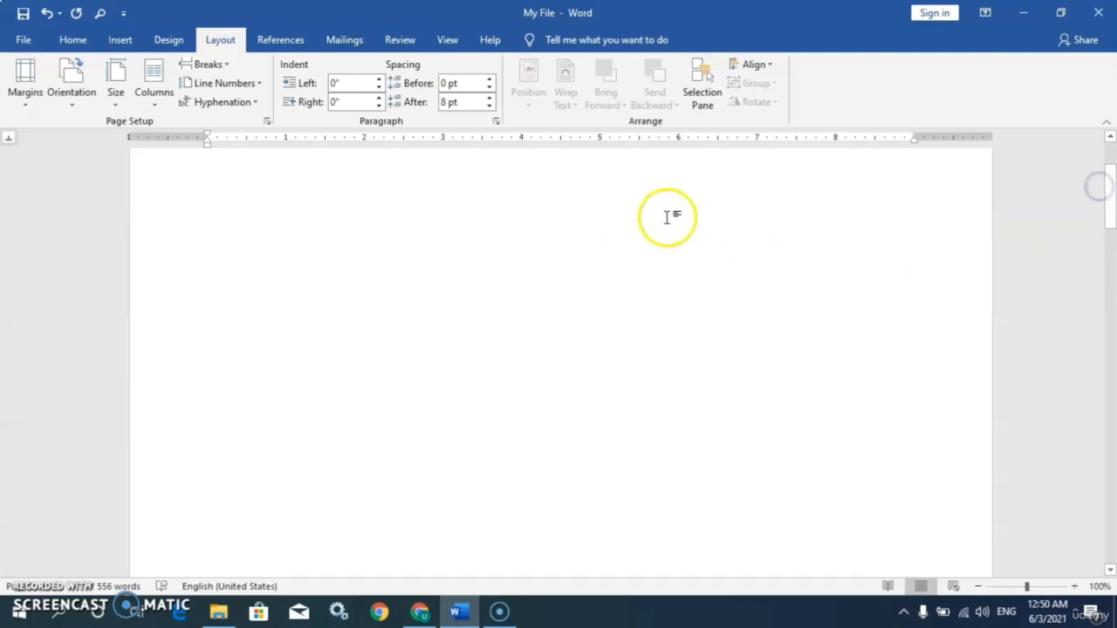
left_click(361, 211)
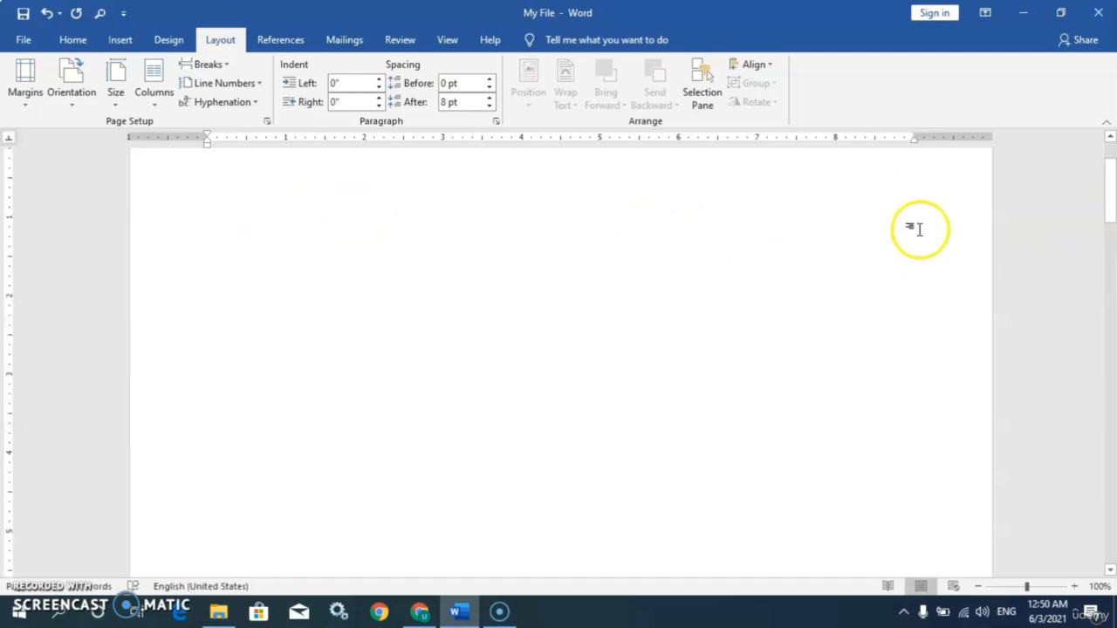
left_click_drag(1111, 187, 1111, 277)
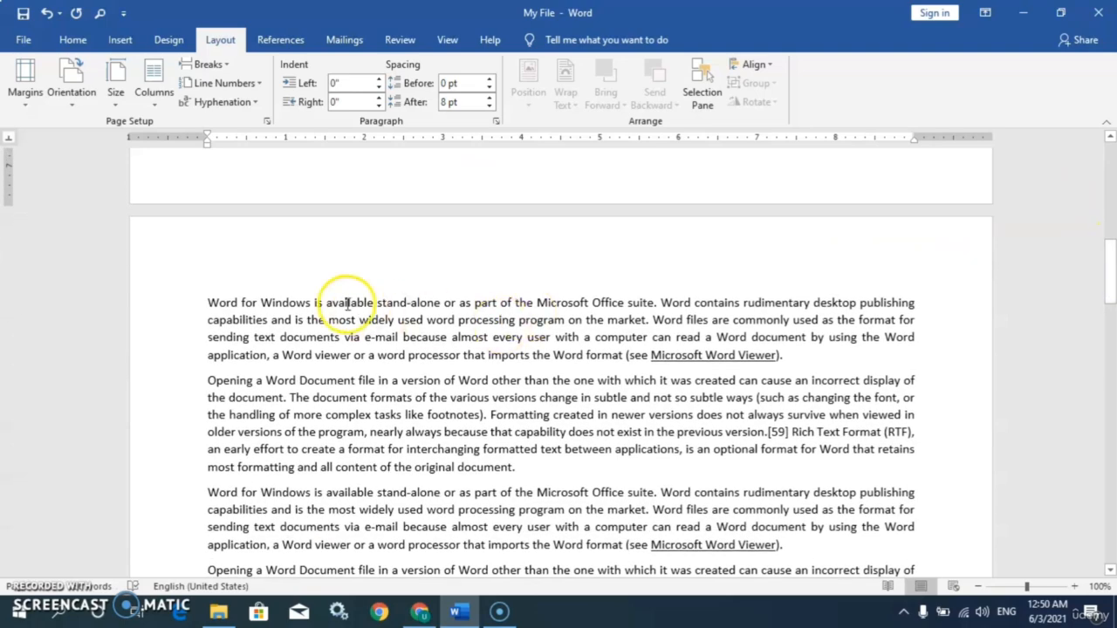
- Set the orientation to Portrait from this point forward, starting before the first "Word for Windows" paragraph
left_click(206, 301)
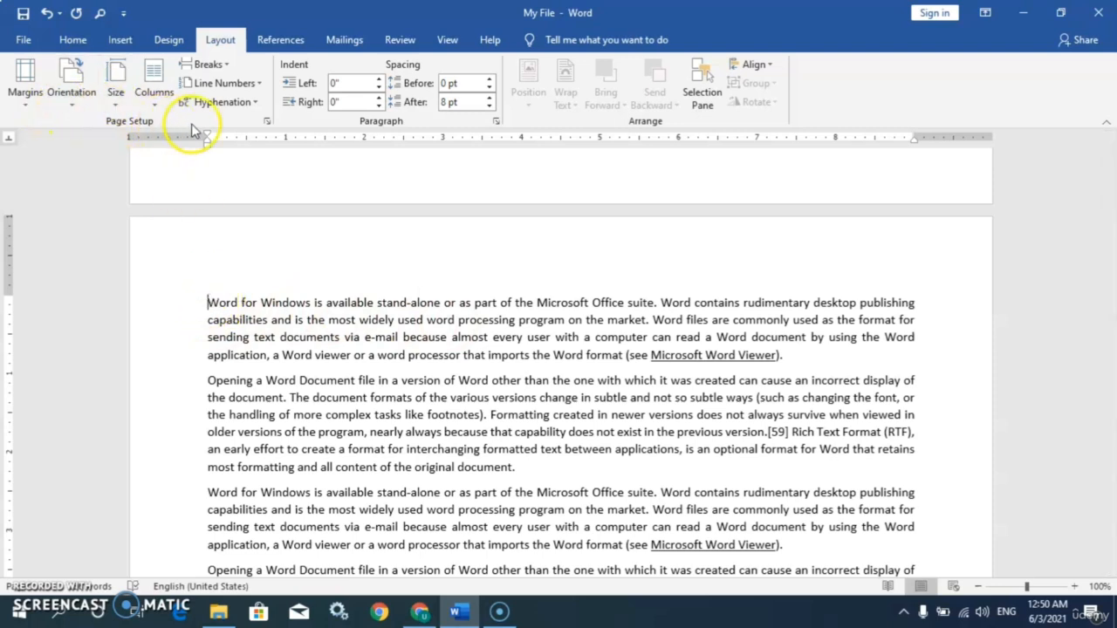
left_click(267, 125)
left_click(555, 236)
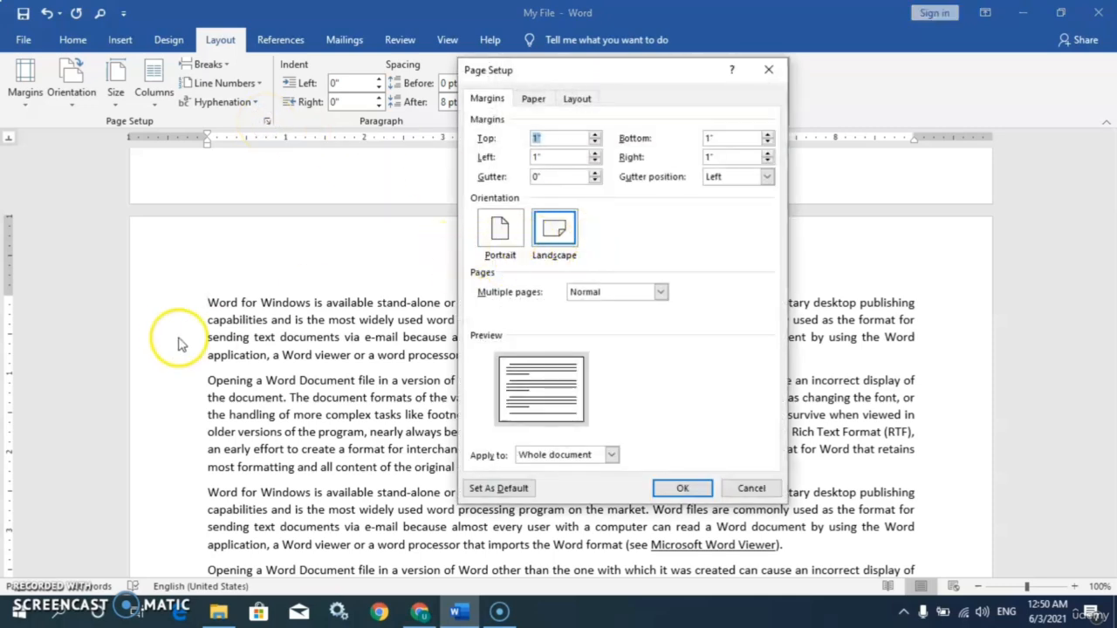
left_click(503, 237)
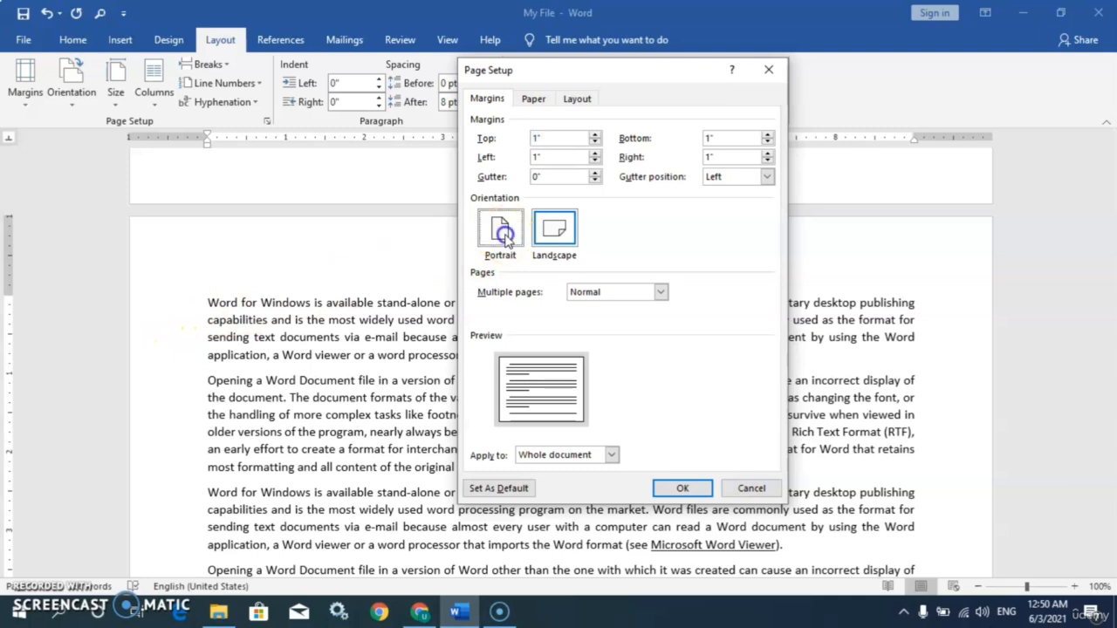
left_click(612, 456)
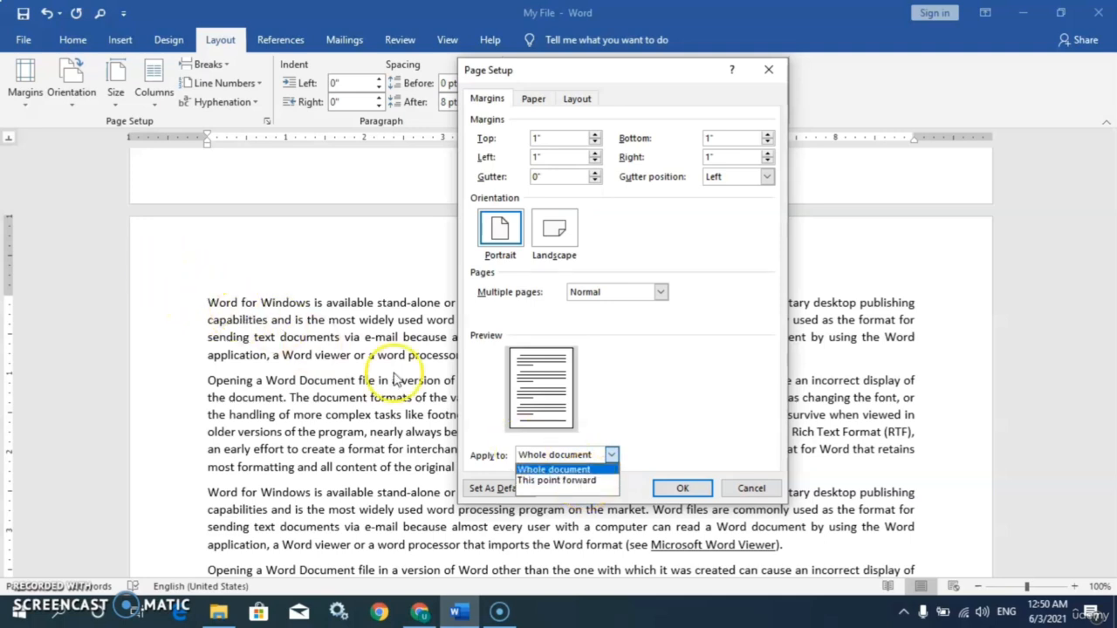
left_click(541, 481)
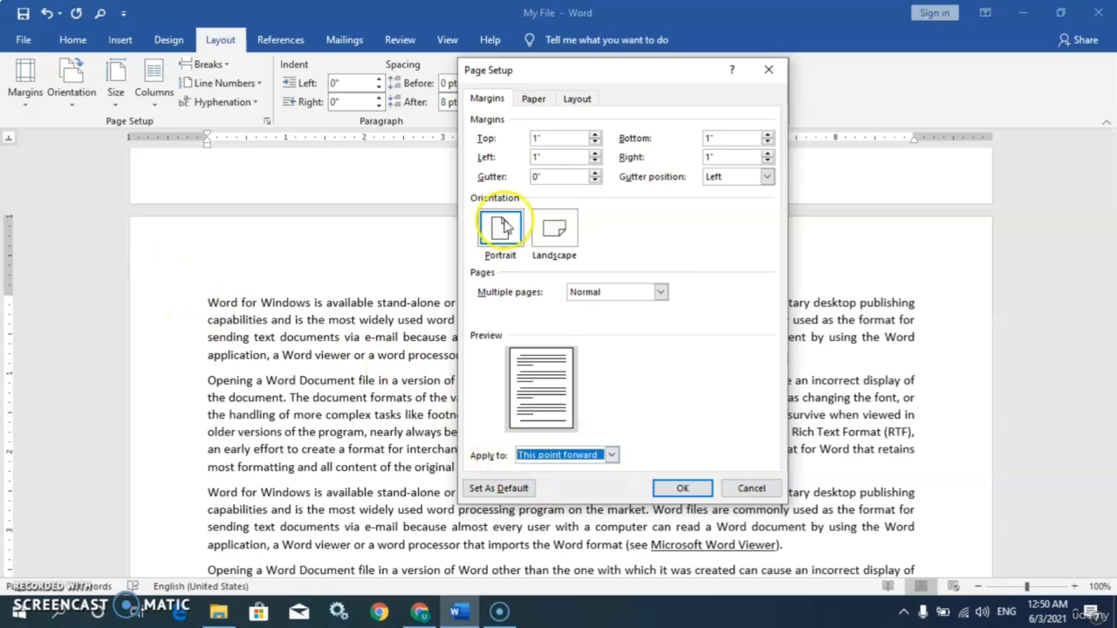
left_click(682, 488)
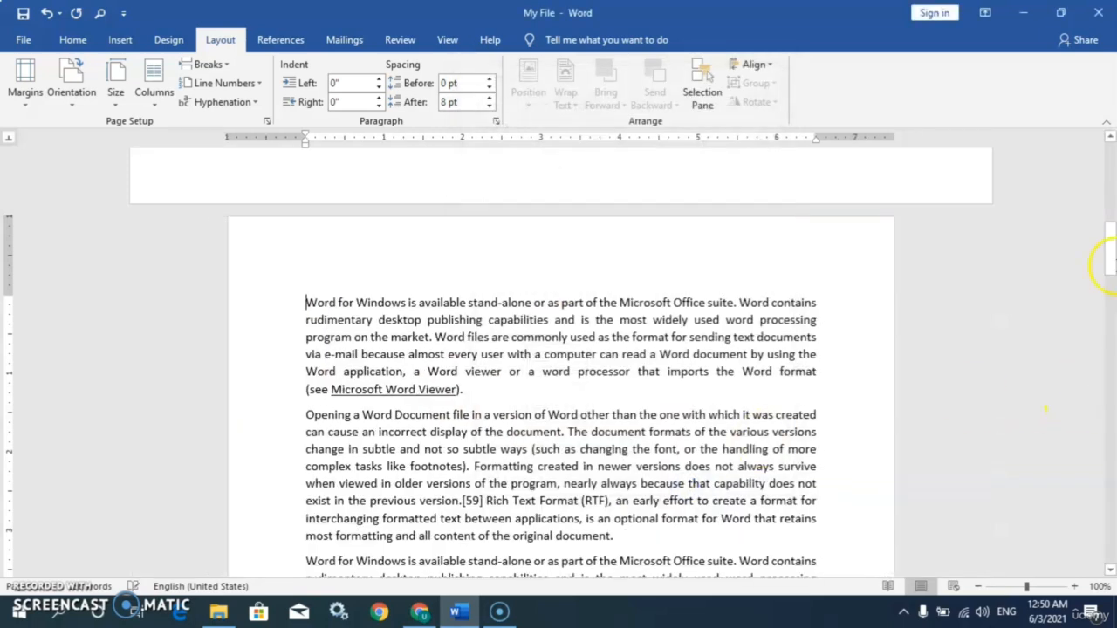
mouse_move(1107, 258)
left_mouse_down()
mouse_move(1101, 180)
mouse_move(1106, 236)
left_mouse_up()
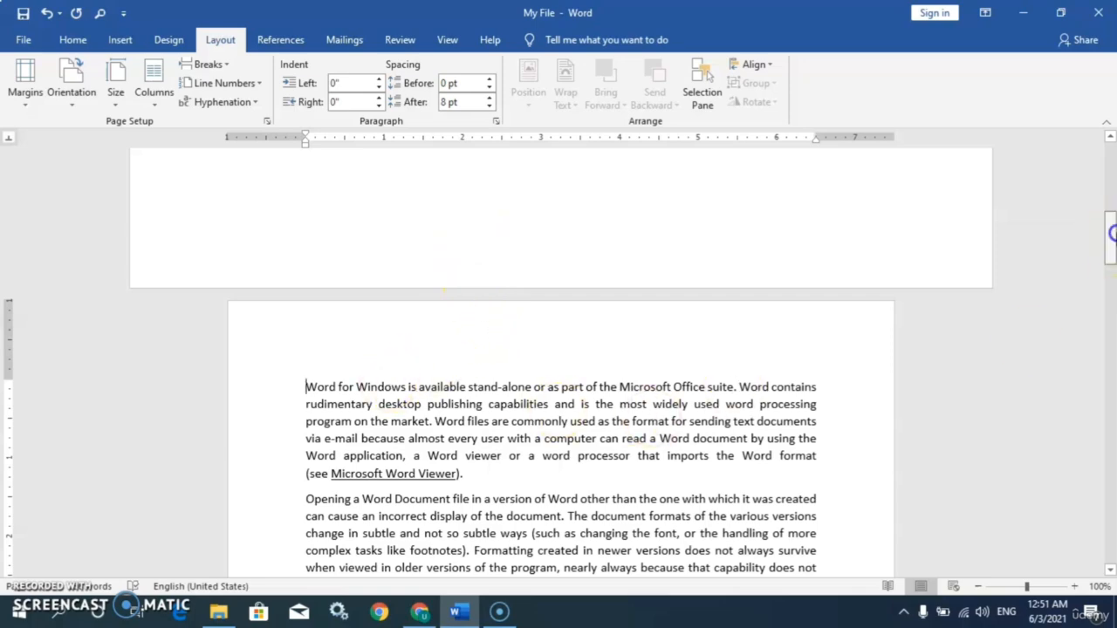
- Review the paper sizes and where a custom paper size can be applied on the Colors page, leaving the setup unchanged
left_click_drag(1110, 232, 1110, 337)
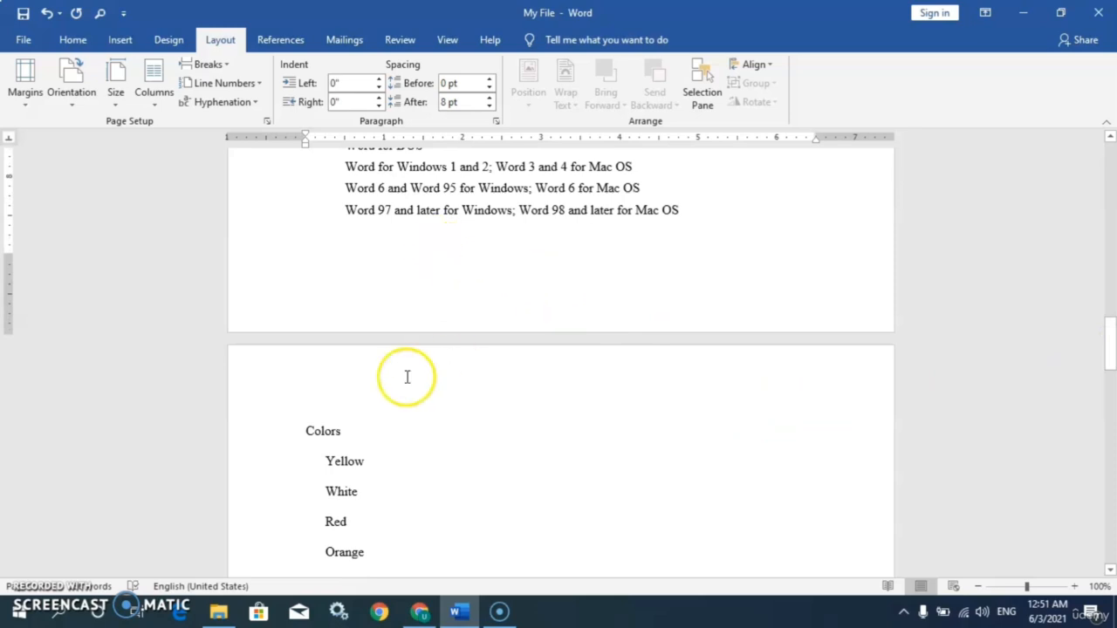
left_click(330, 408)
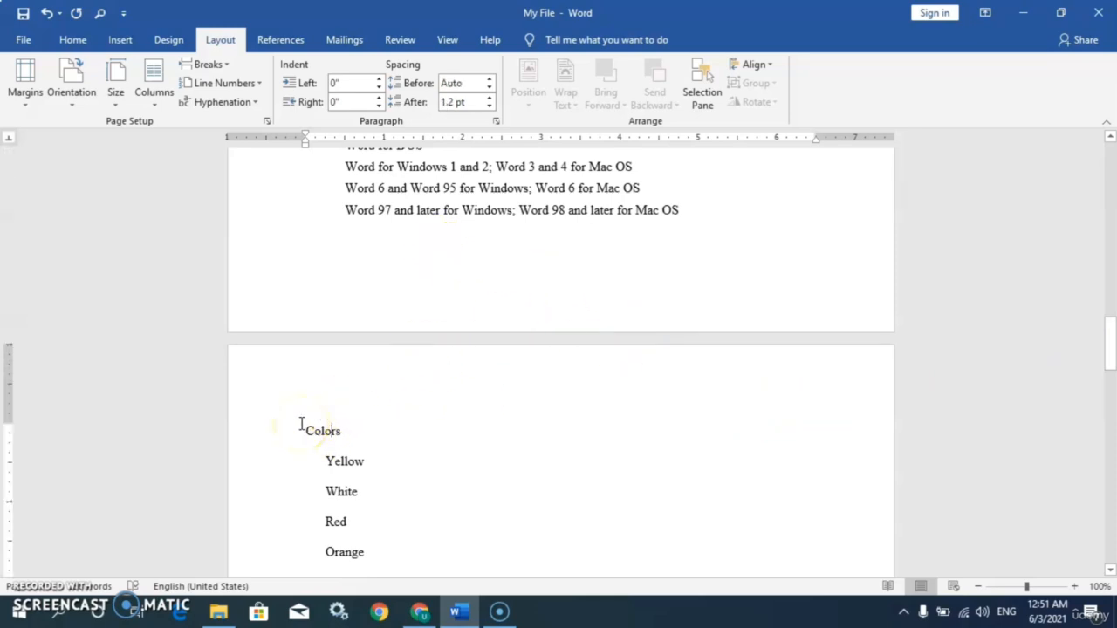
left_click(116, 103)
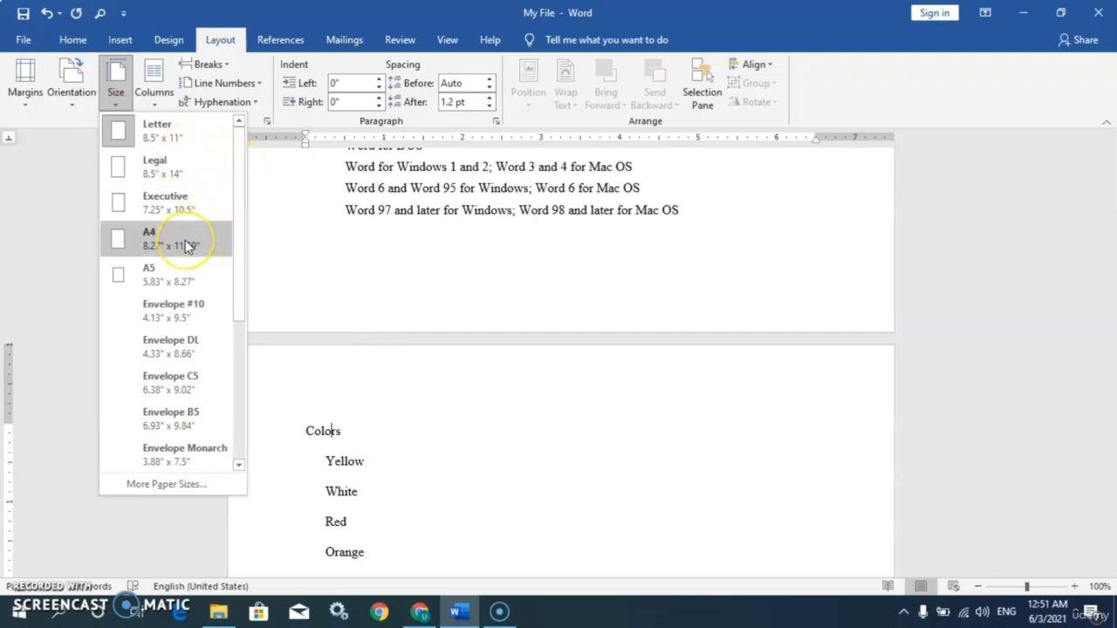
left_click(174, 482)
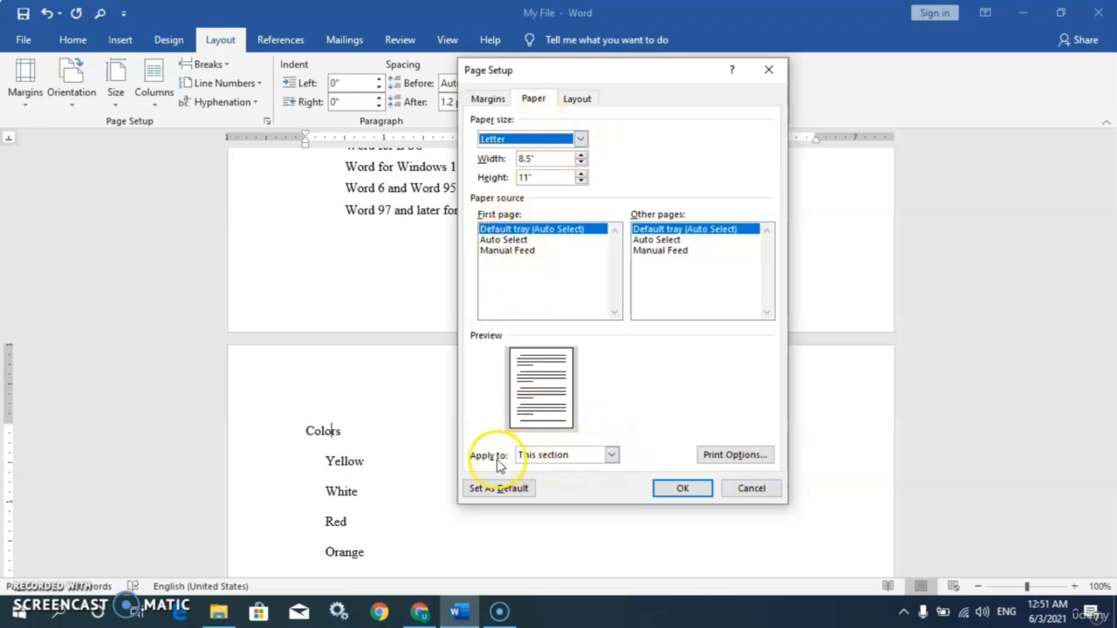
left_click(611, 455)
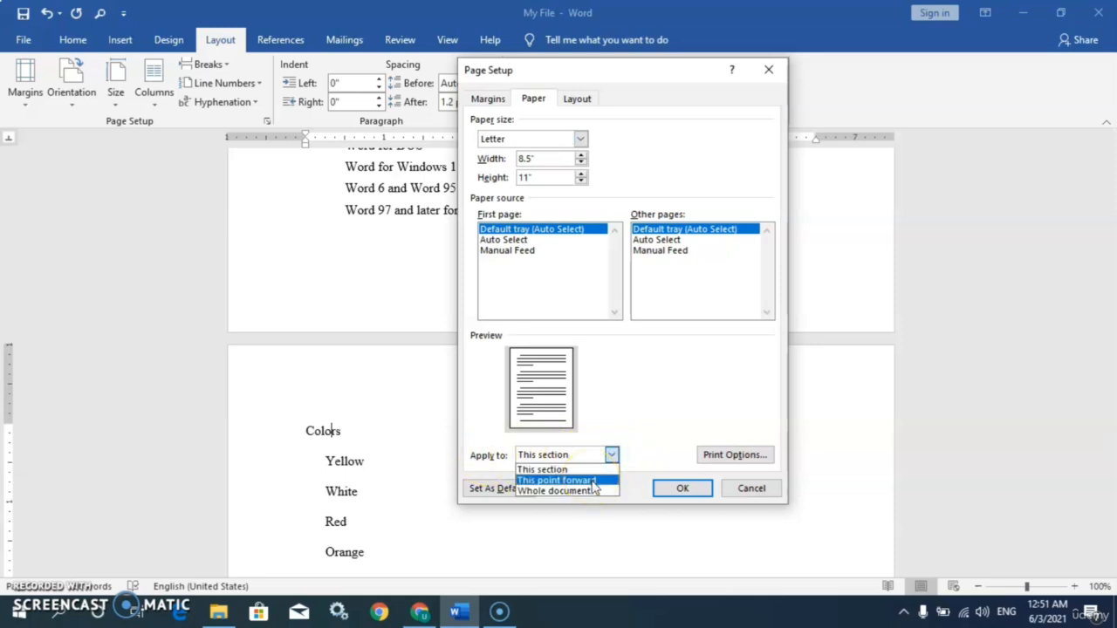
left_click(664, 494)
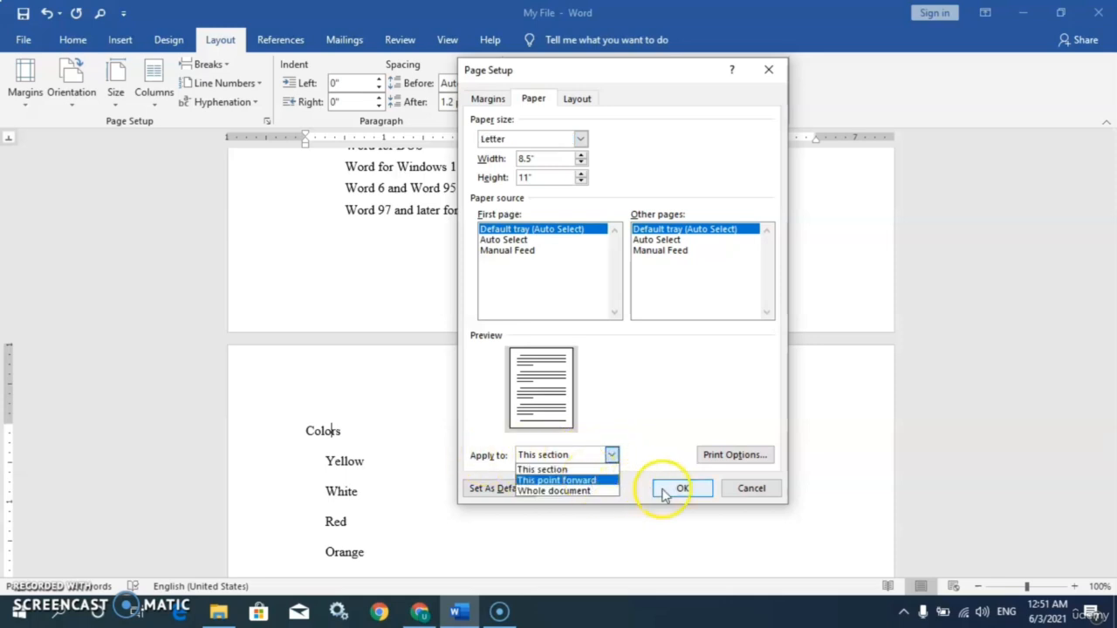
left_click(748, 488)
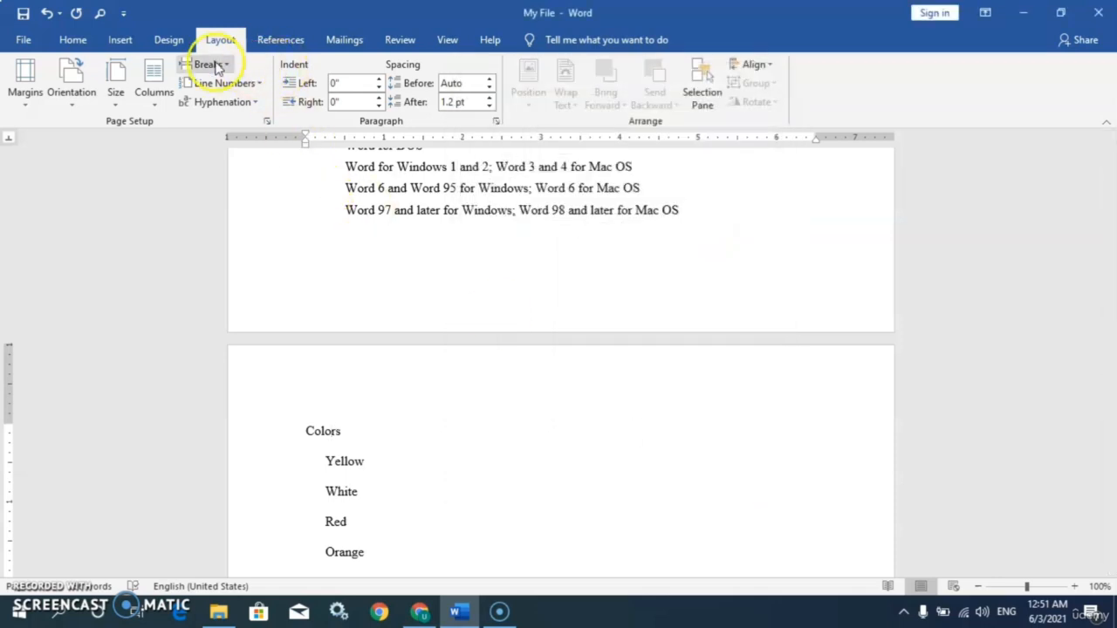
left_click(154, 104)
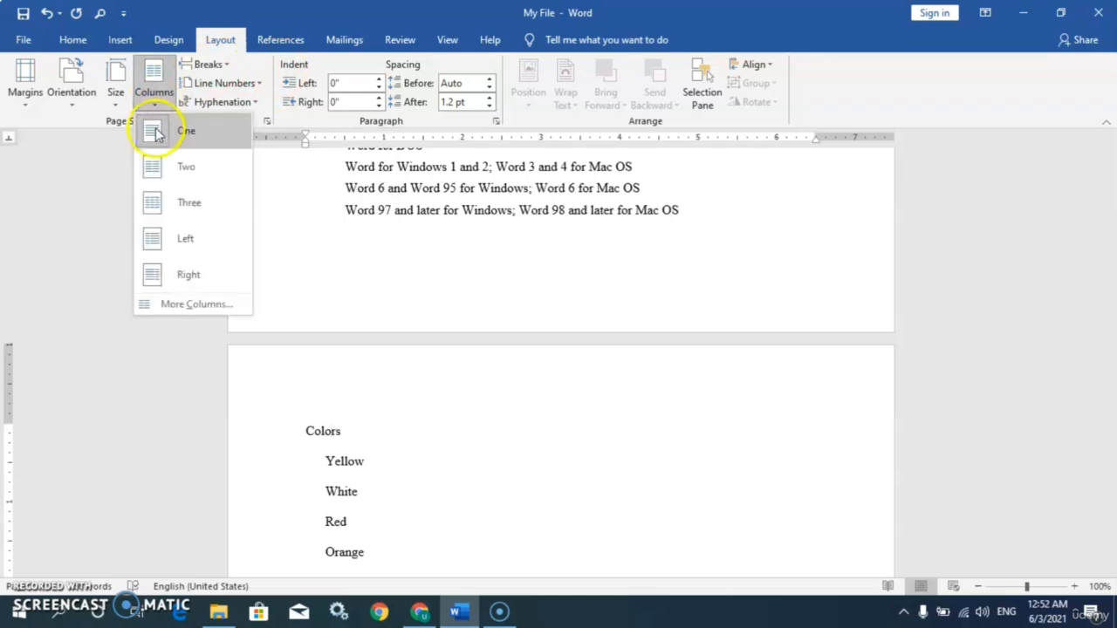
left_click(94, 132)
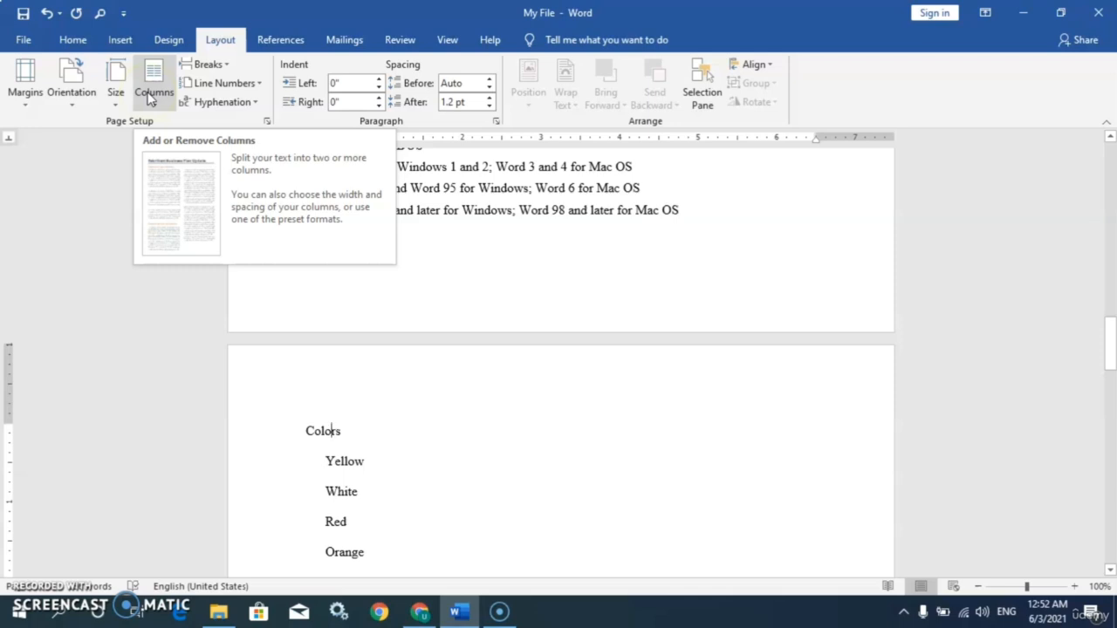
left_click(523, 260)
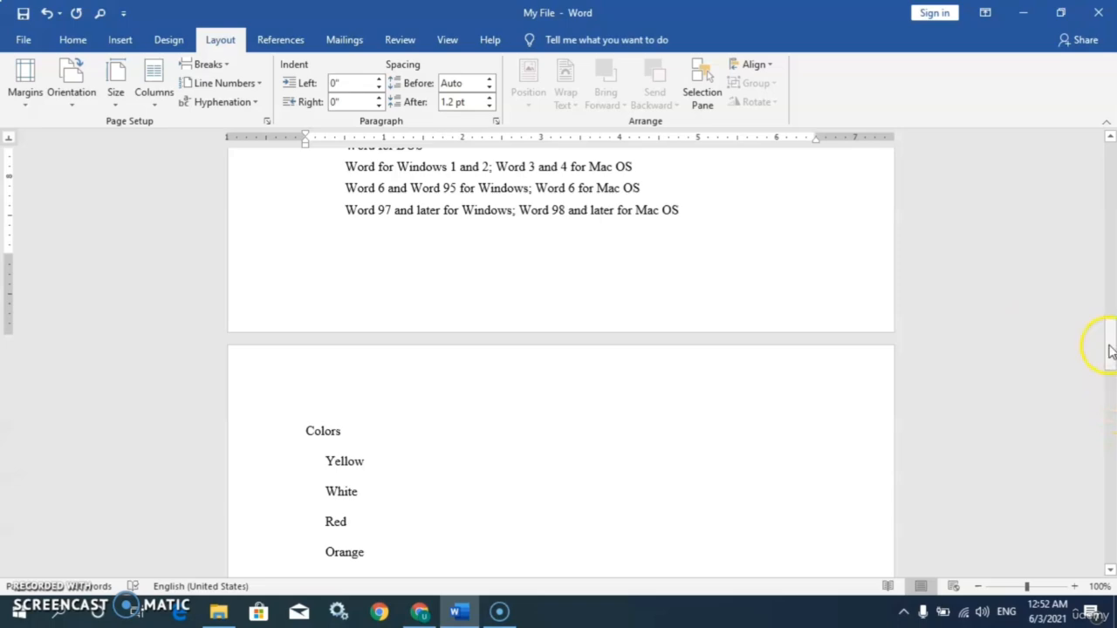
- Copy the paragraph beginning "Opening a Word Document file" and paste it onto the blank page further down the document
left_click_drag(1111, 350, 1109, 252)
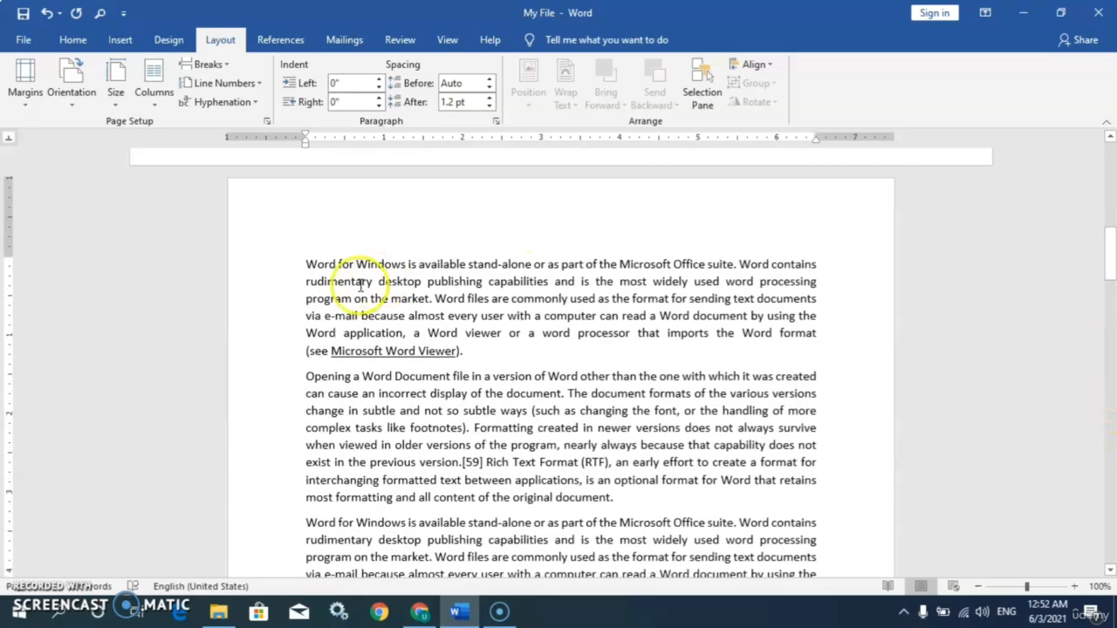
triple_click(619, 453)
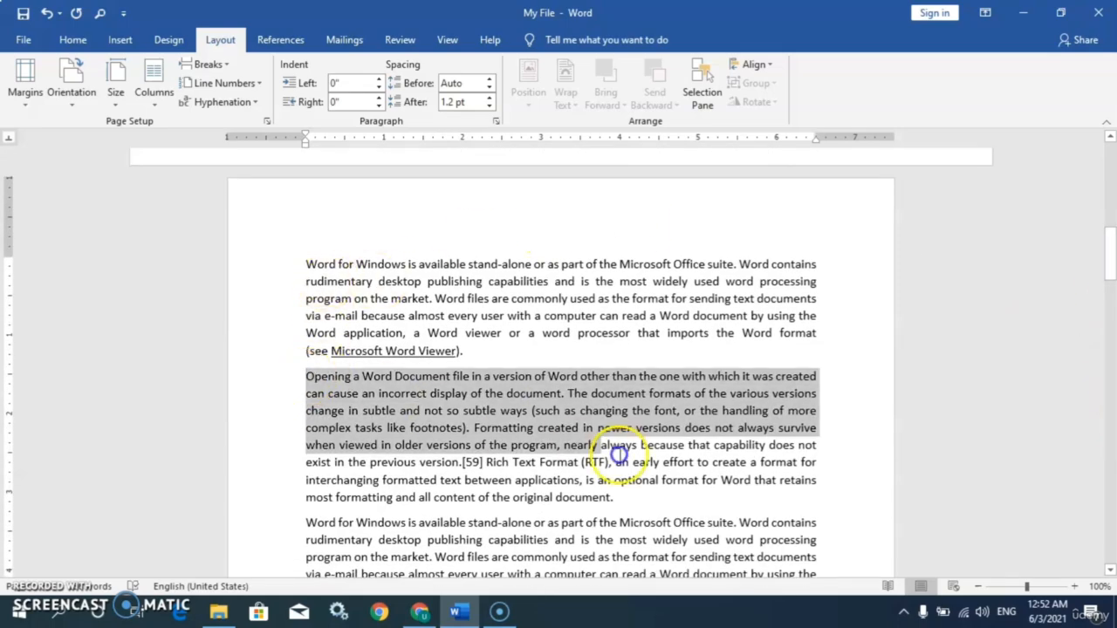
left_click_drag(618, 454, 625, 492)
key("ctrl+c")
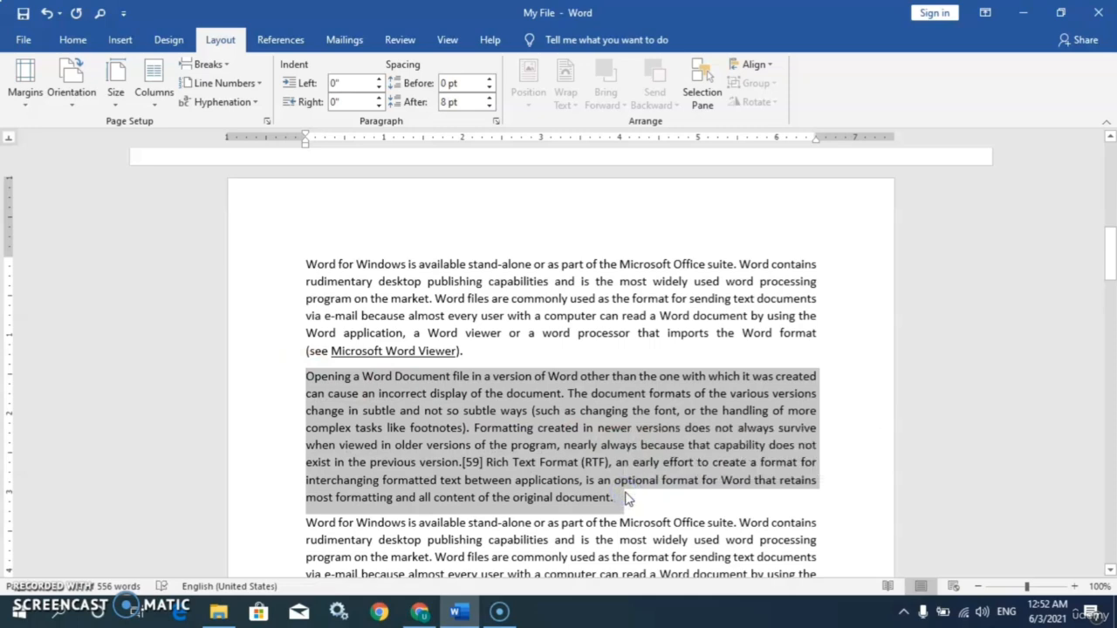
left_click_drag(1110, 287, 1109, 488)
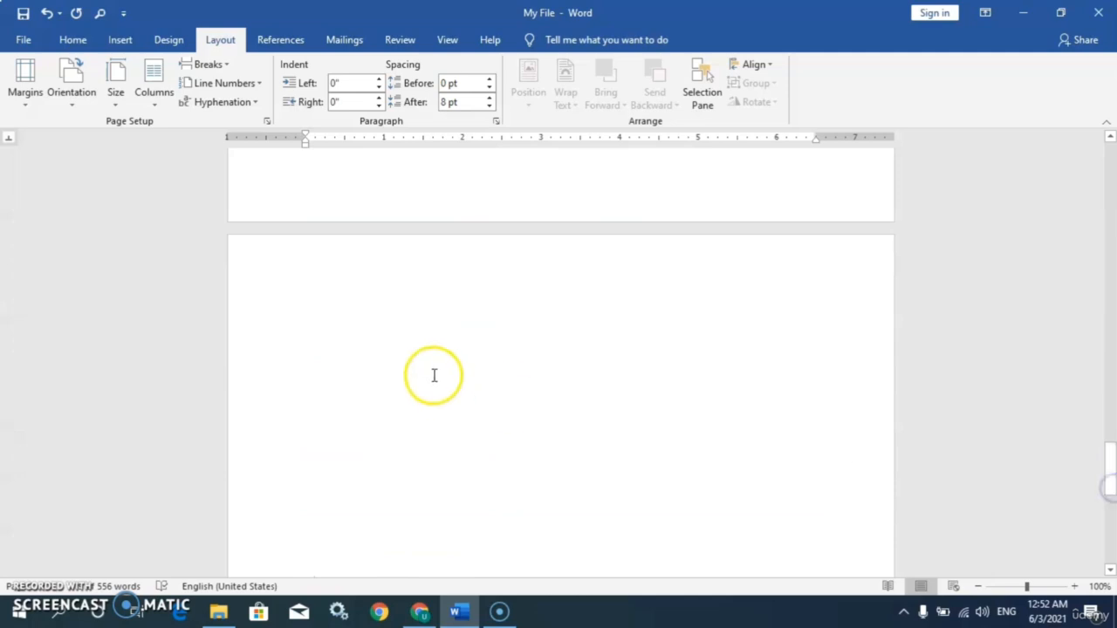
left_click(379, 343)
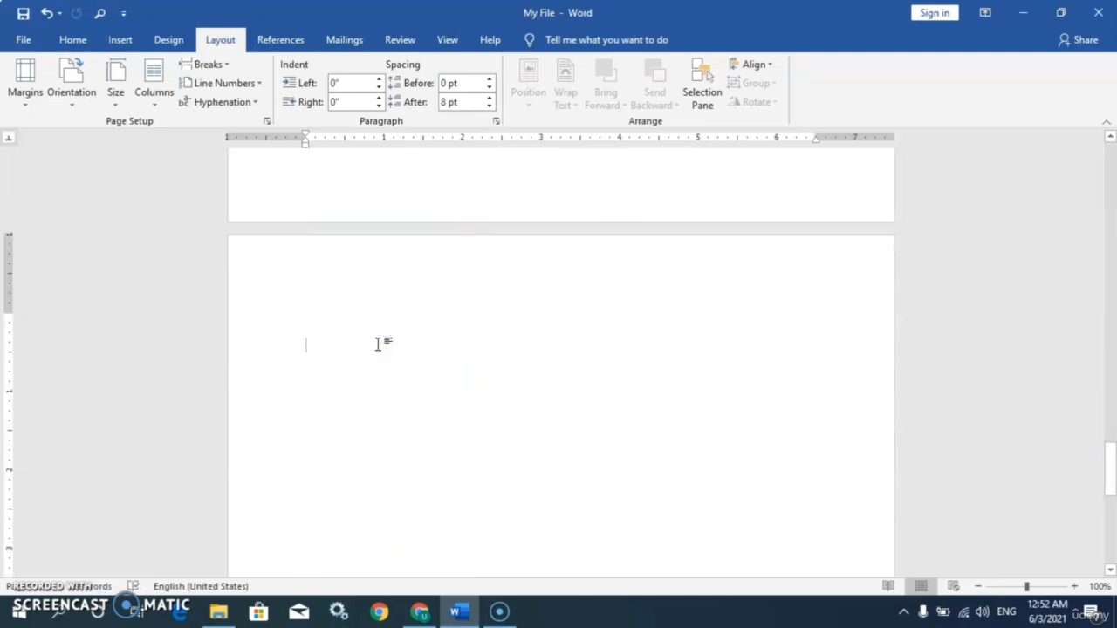
key("ctrl+v")
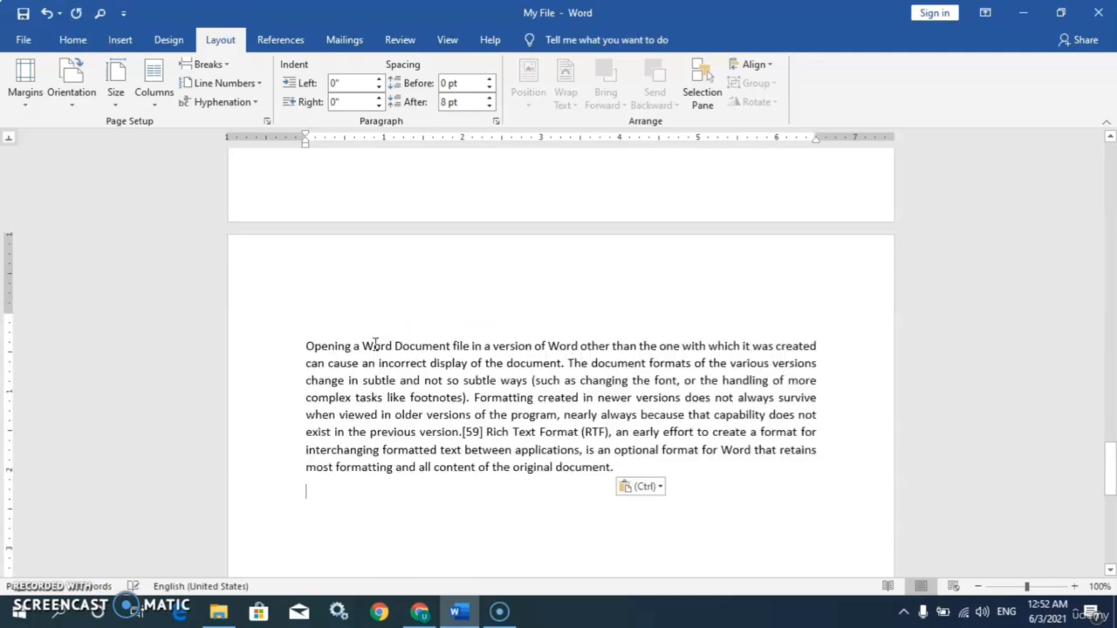
- Select the pasted "Opening a Word Document file" paragraph, copy it and lay it out in two columns
left_click_drag(308, 345, 630, 473)
key("ctrl+c")
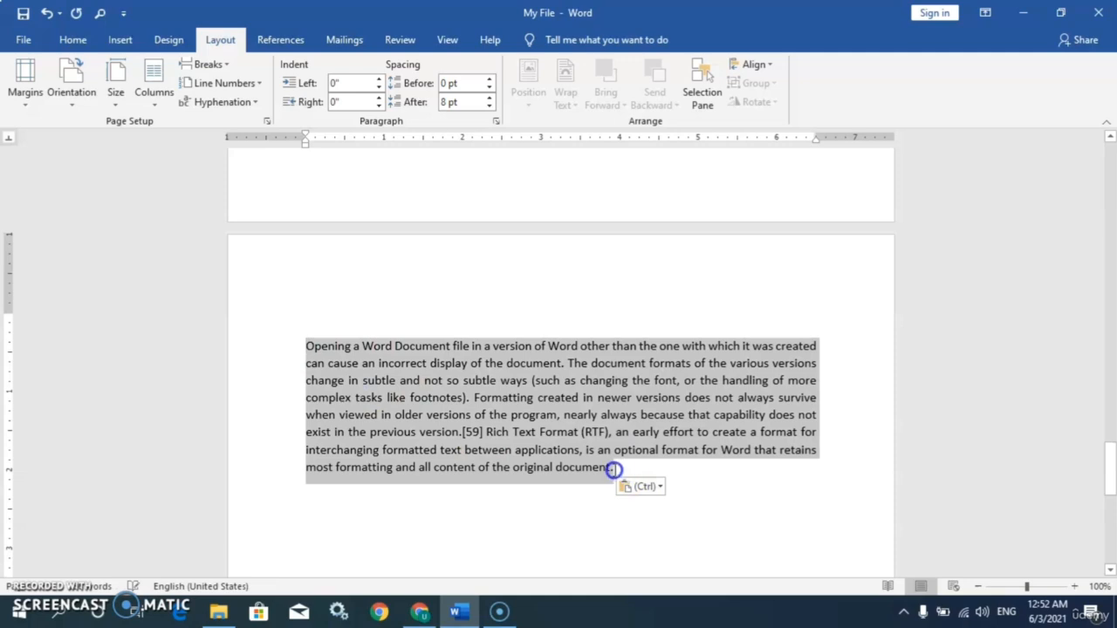
left_click(157, 106)
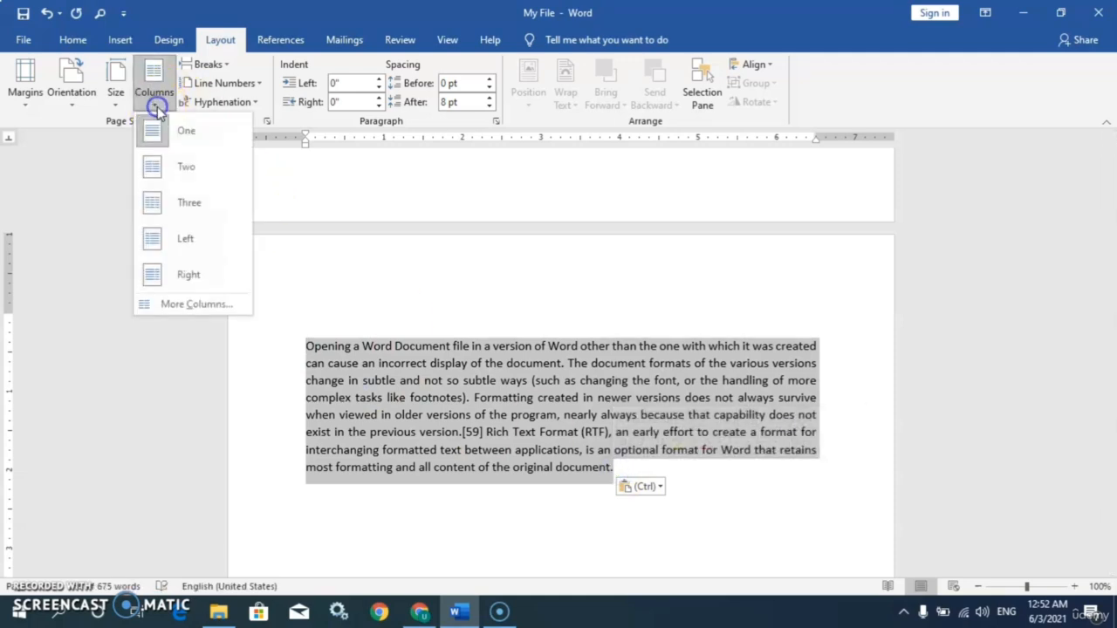
left_click(162, 166)
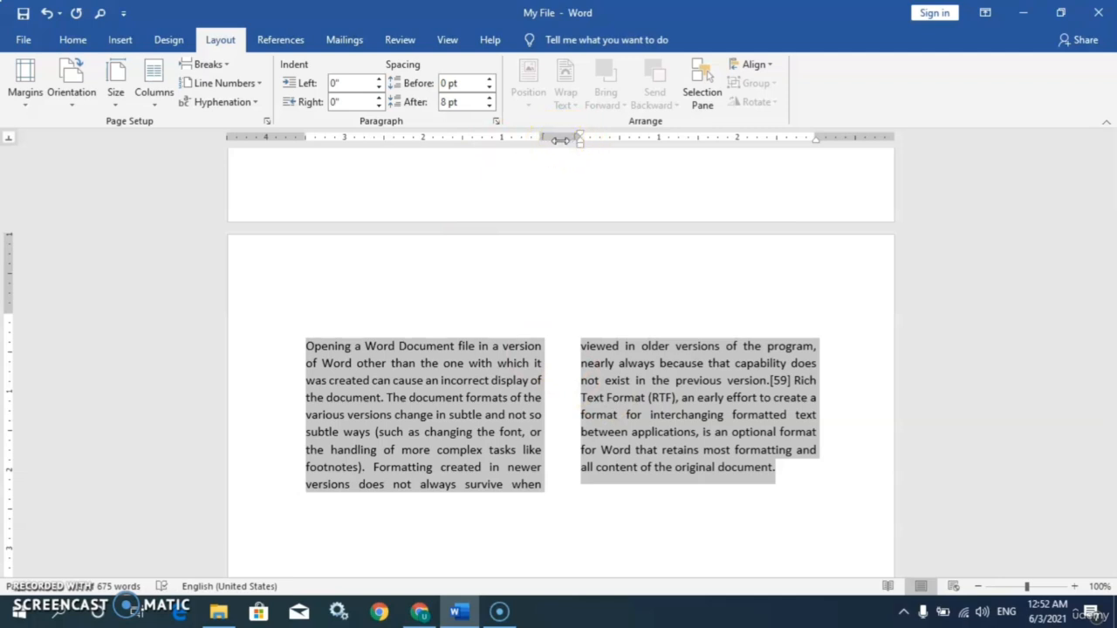
- Examine the custom margin settings for the two-column section and close them without changes
left_click(26, 104)
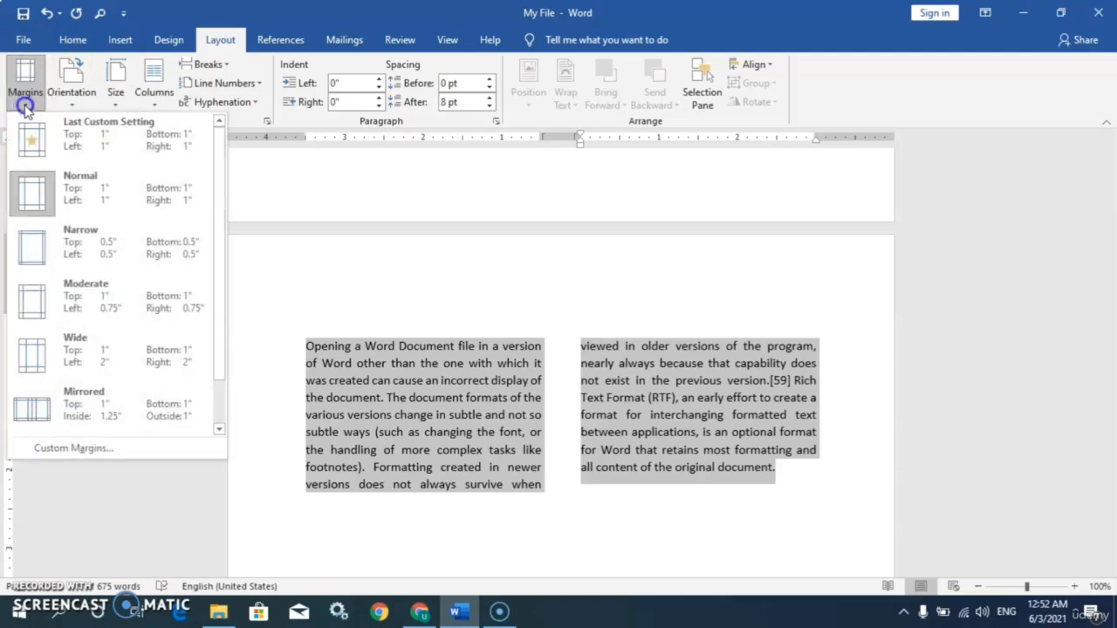
left_click(70, 449)
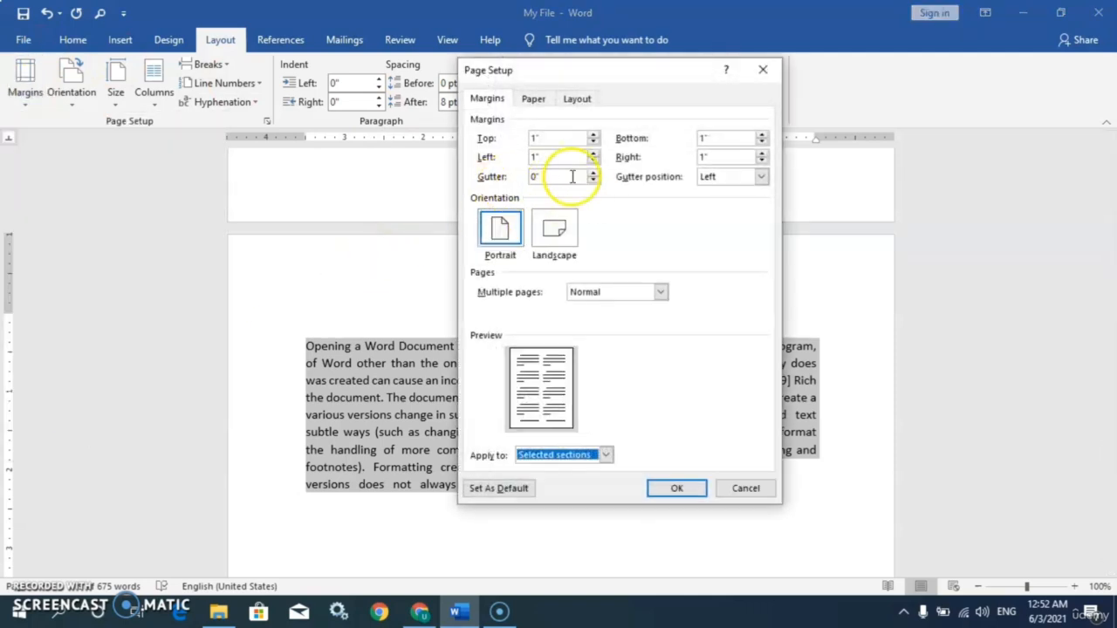
left_click(746, 488)
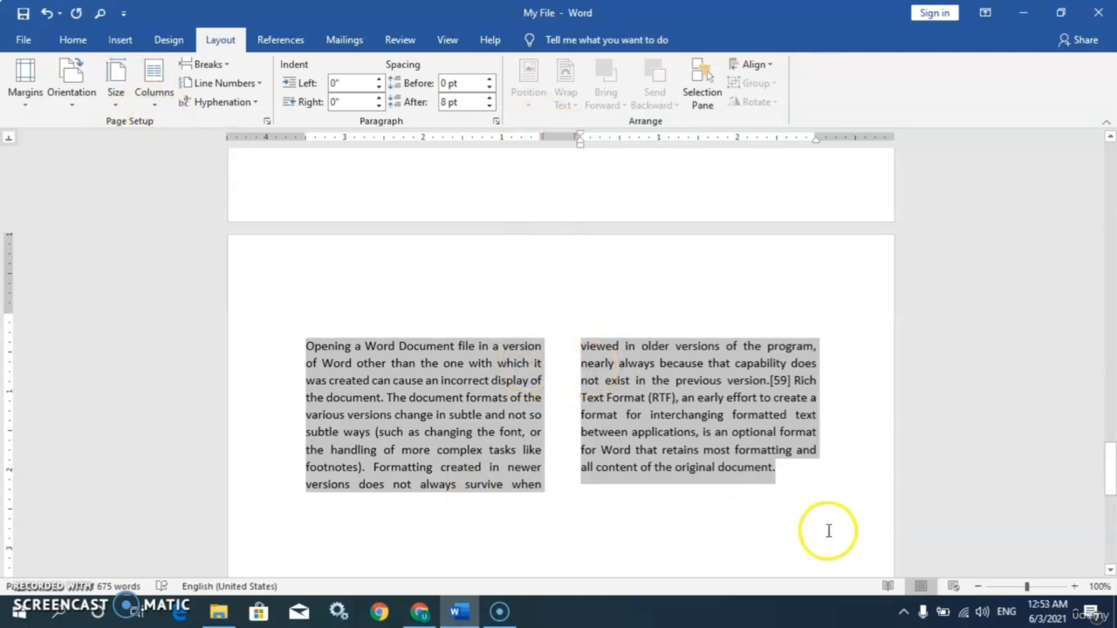
- Try starting a new line at the end of the two-column text and take it back
left_click(790, 478)
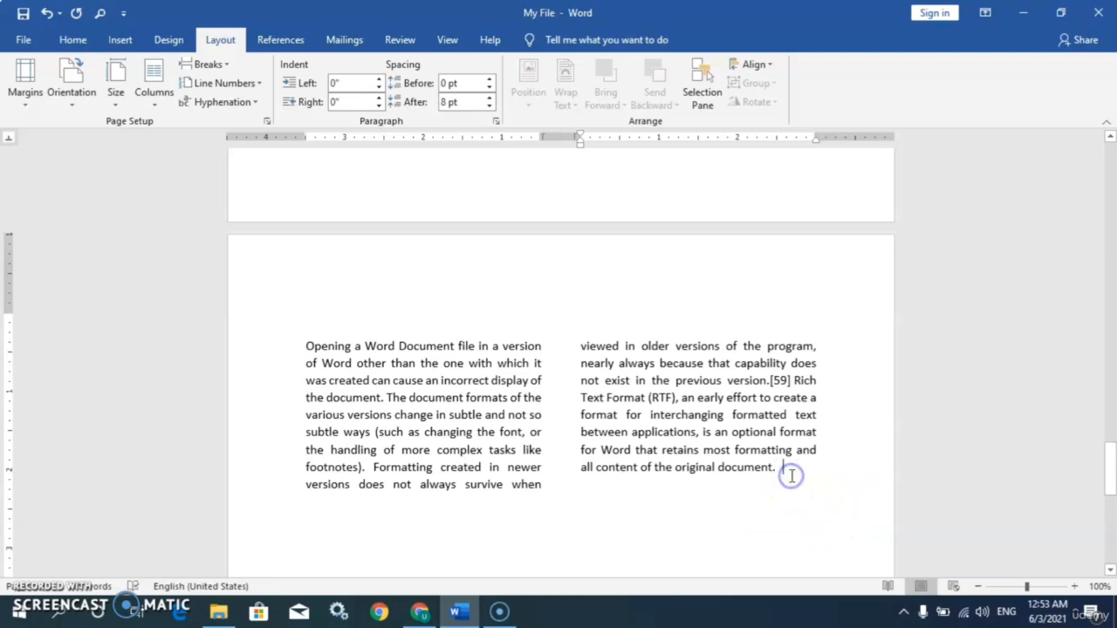
key("Return")
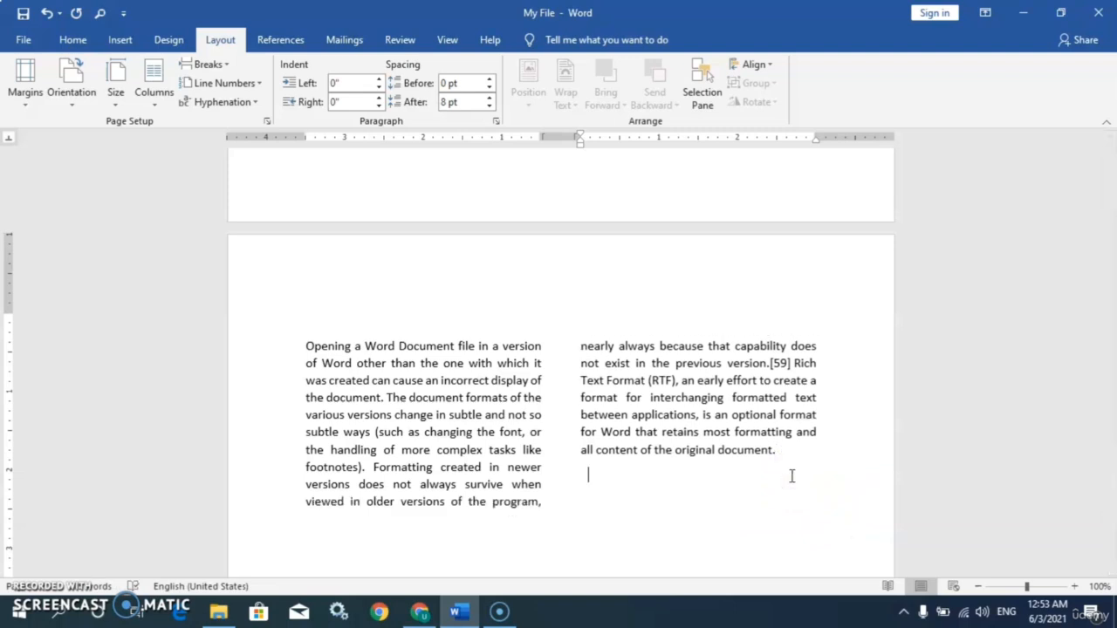
key("BackSpace")
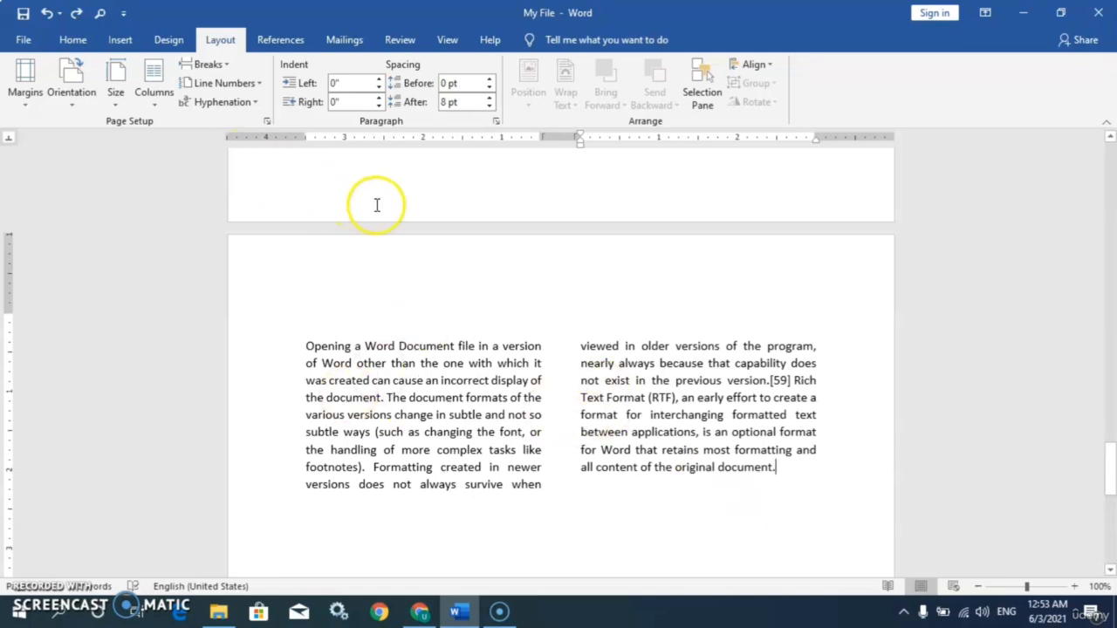
- Set the layout to one column from this point forward, starting at the end of the two-column text
left_click(157, 106)
left_click(191, 315)
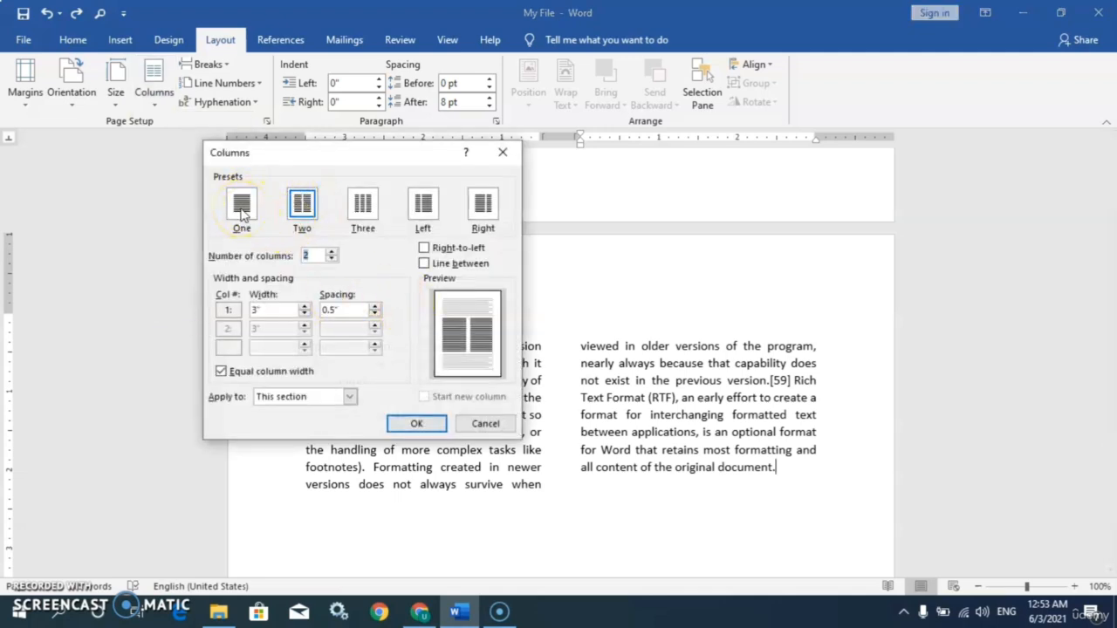
left_click(243, 209)
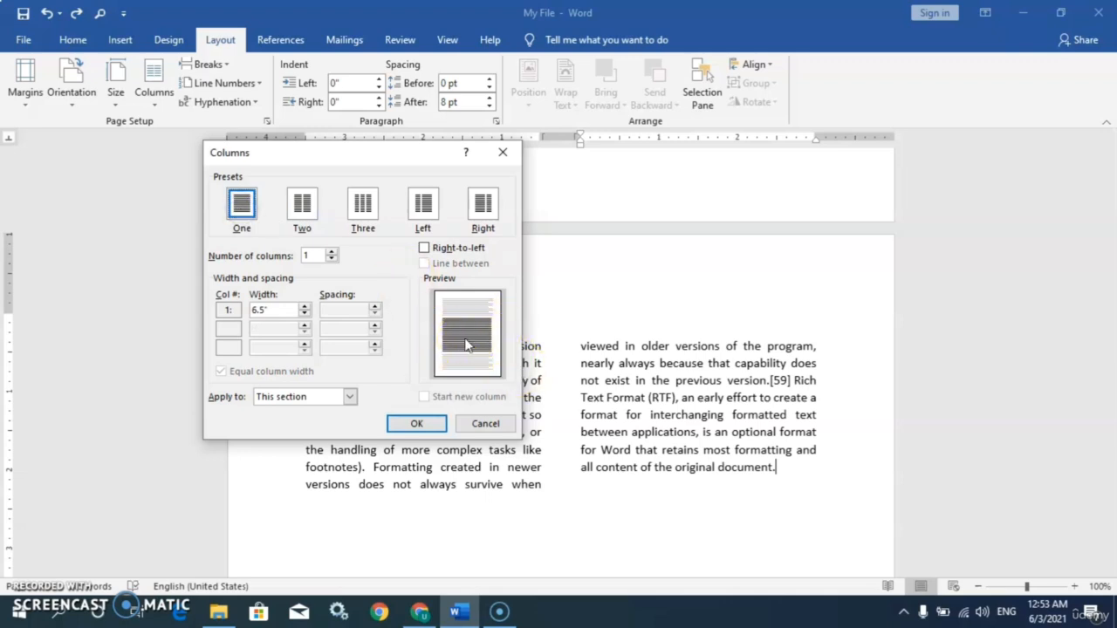
left_click(350, 397)
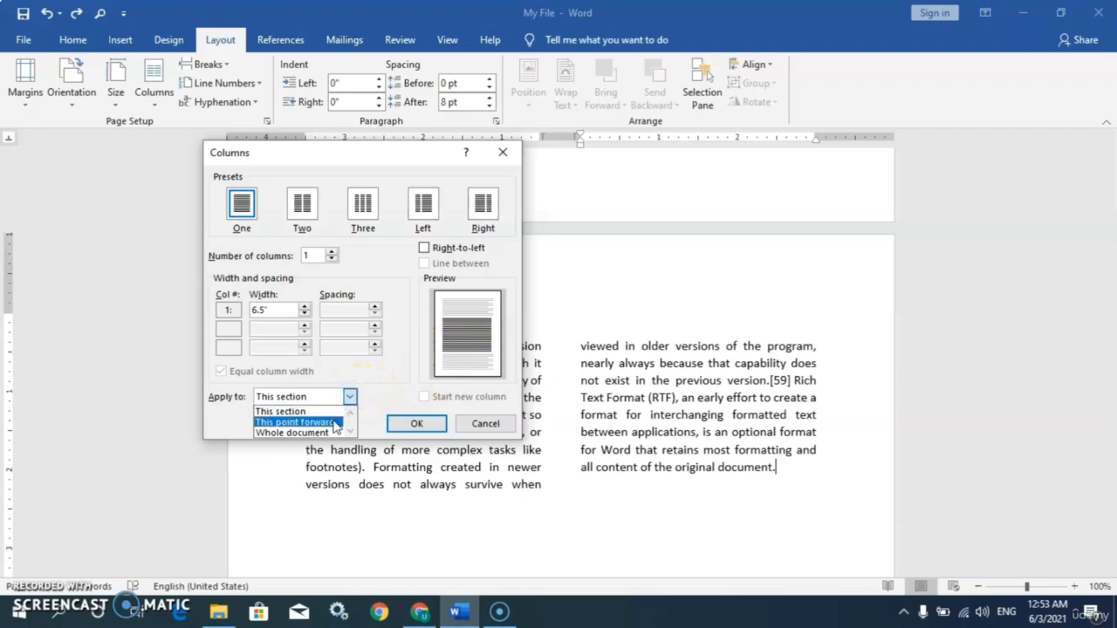
left_click(327, 424)
left_click(326, 424)
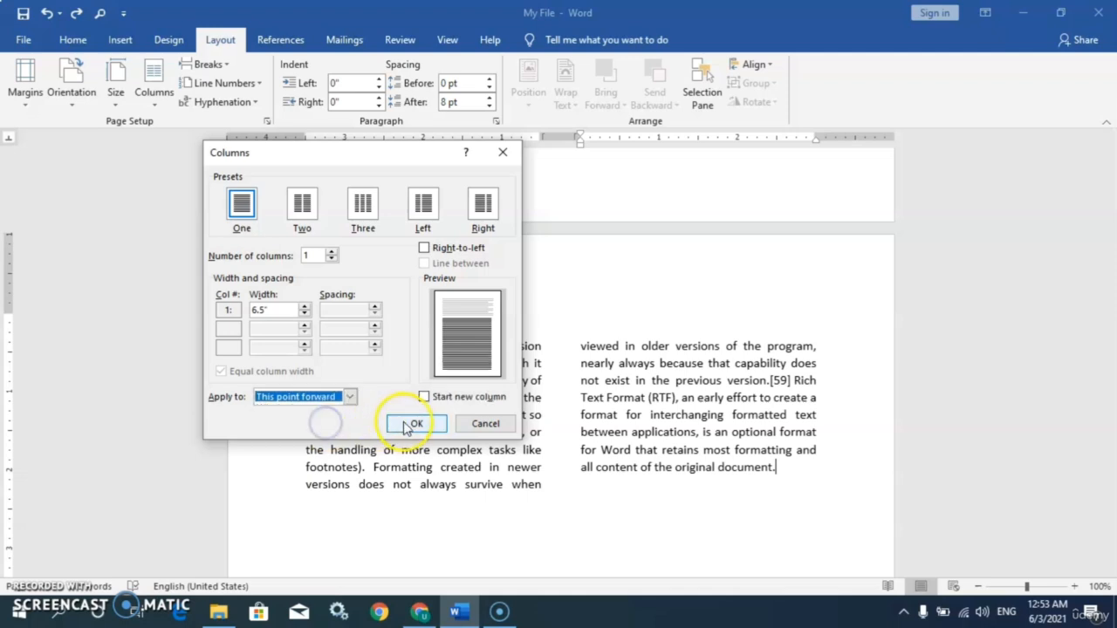
left_click(409, 424)
left_click(319, 515)
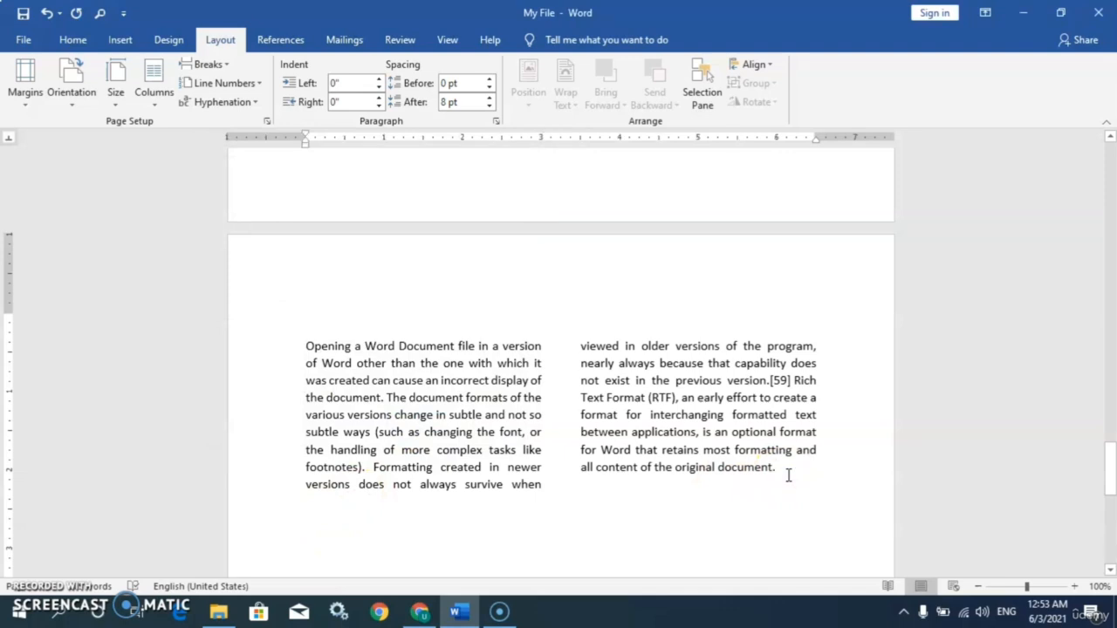
- Try pasting the copied paragraph and adding a new line at the end of the two-column text, undoing both
left_click(823, 477)
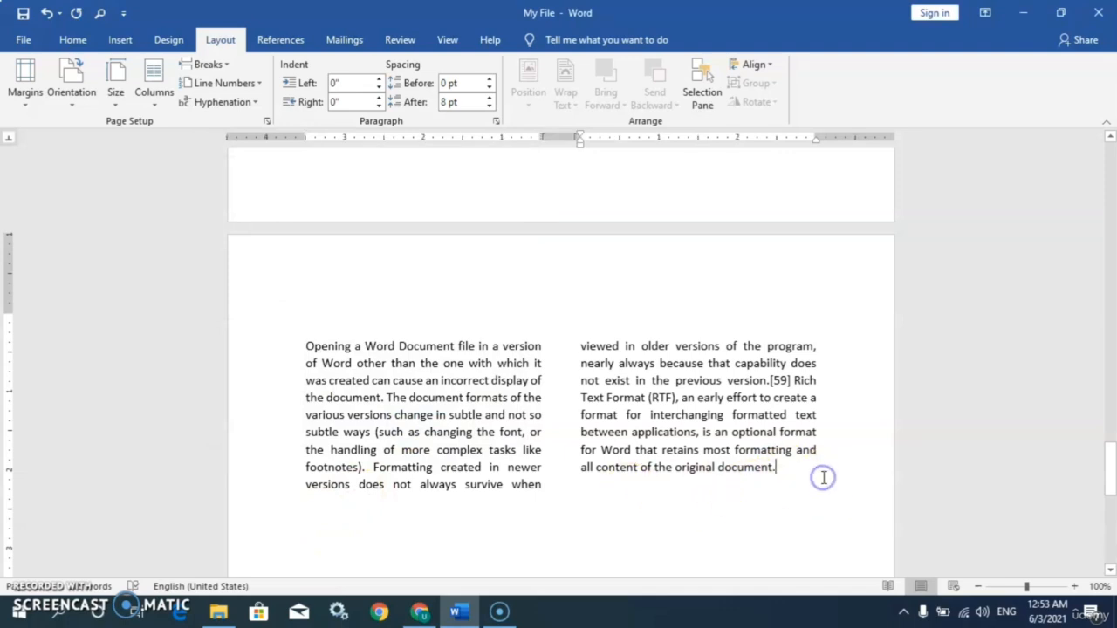
key("ctrl+v")
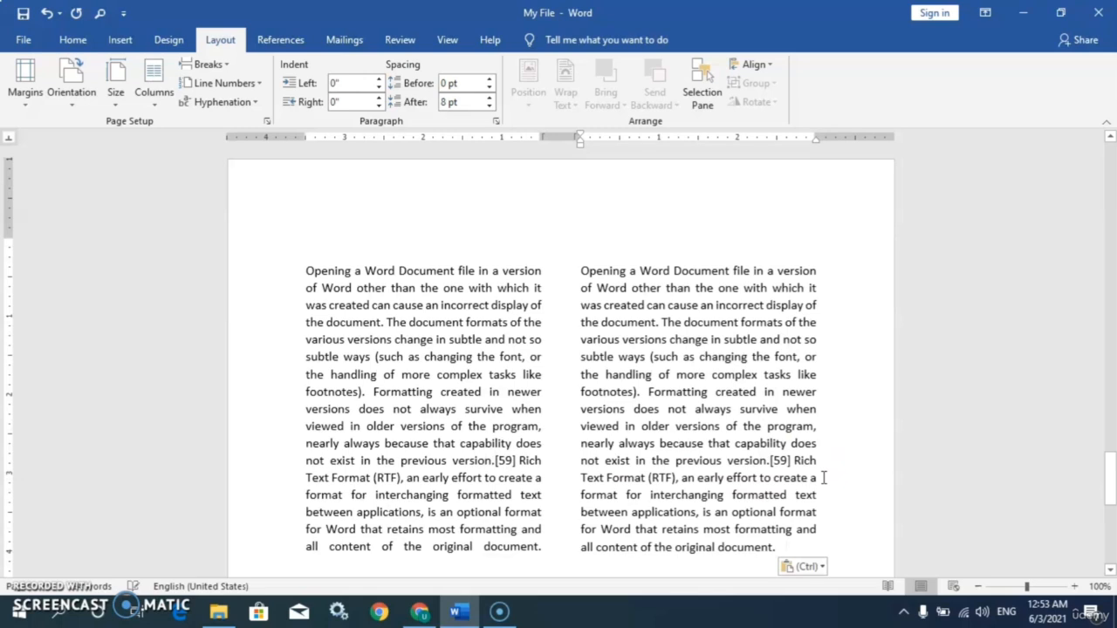
key("ctrl+z")
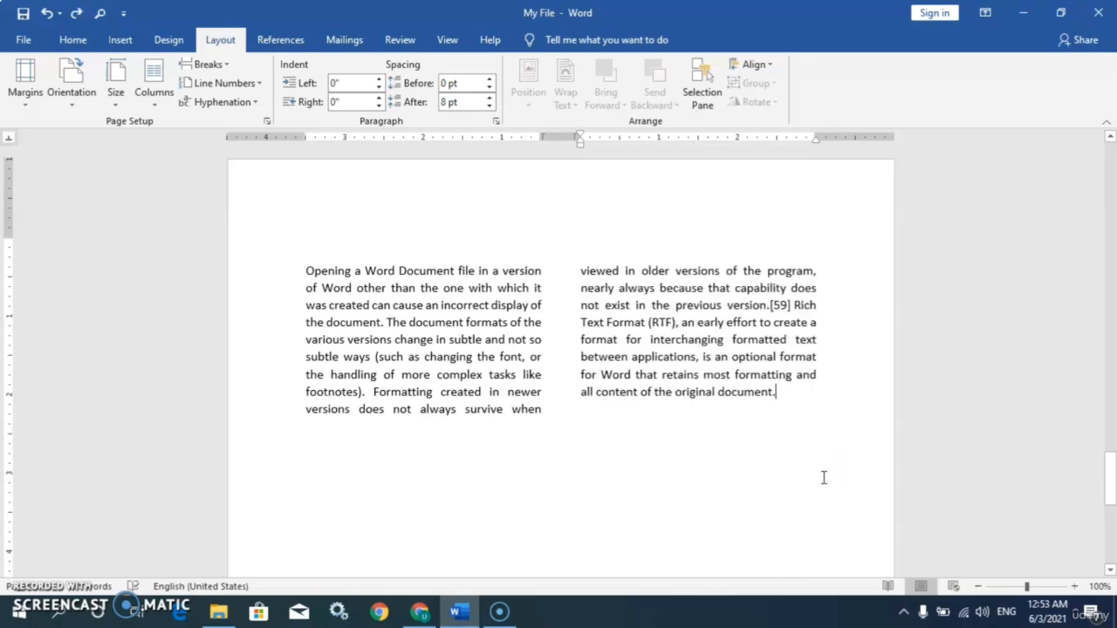
key("Return")
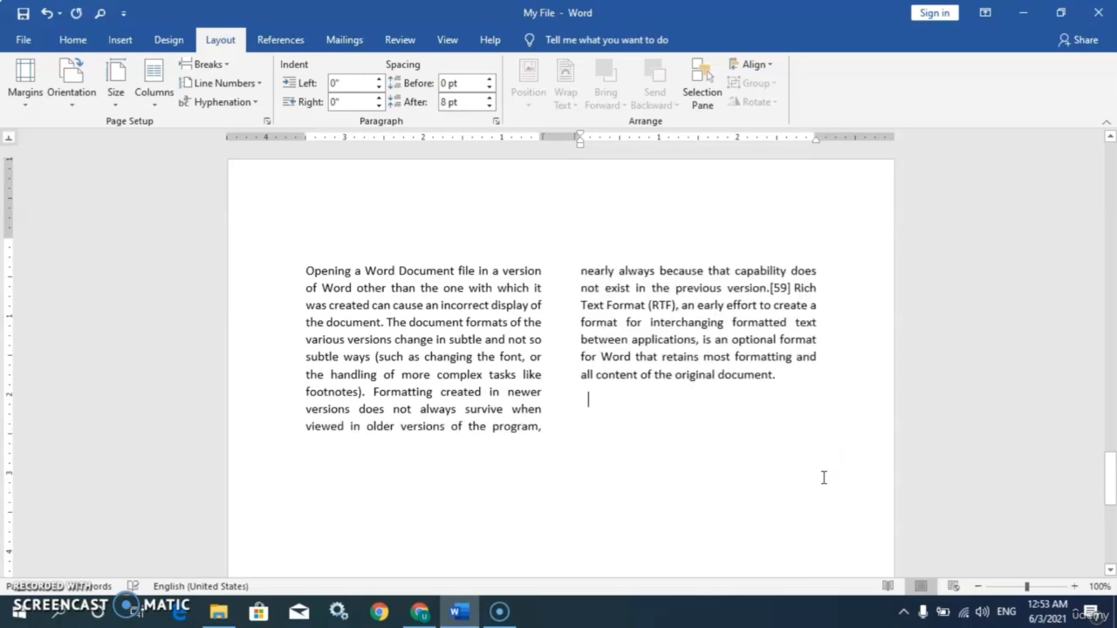
key("BackSpace")
- Paste the copied paragraph into the single-column section directly below the two-column text
left_click(332, 464)
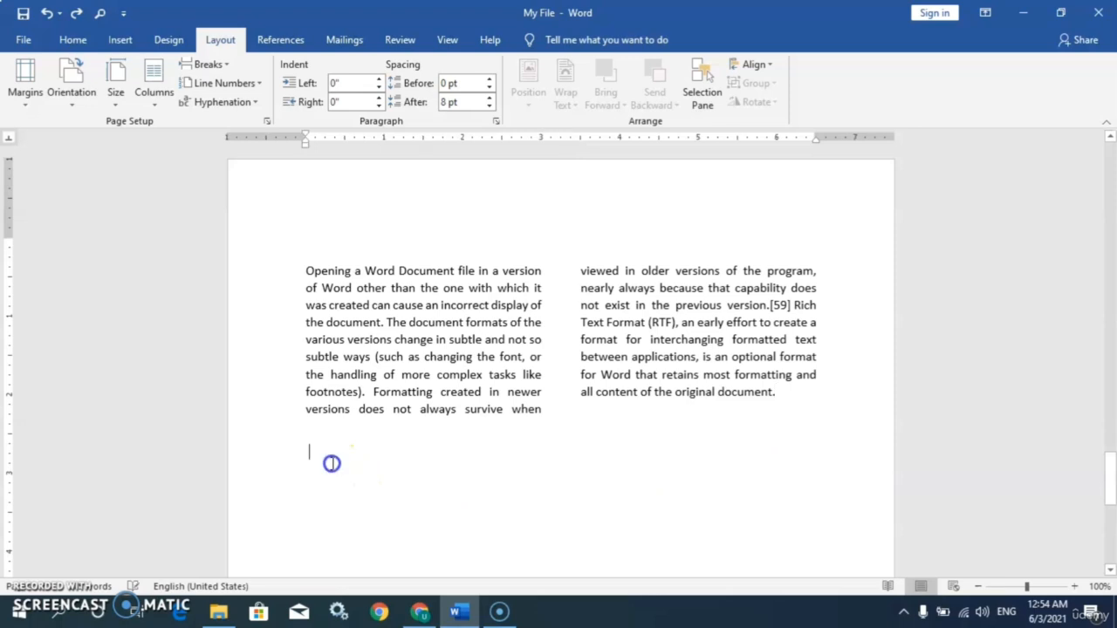
type("Opening a Word Document file in a version of Word other than the one with which it was created can cause an incorrect display of the document. The document formats of the various versions change in subtle and not so subtle ways (such as changing the font, or the handling of more complex tasks like footnotes). Formatting created in newer versions does not always survive when viewed in older versions of the program, nearly always because that capability does not exist in the previous version.[59] Rich Text Format (RTF), an early effort to create a format for interchanging formatted text between applications, is an optional format for Word that retains most formatting and all content of the original document.")
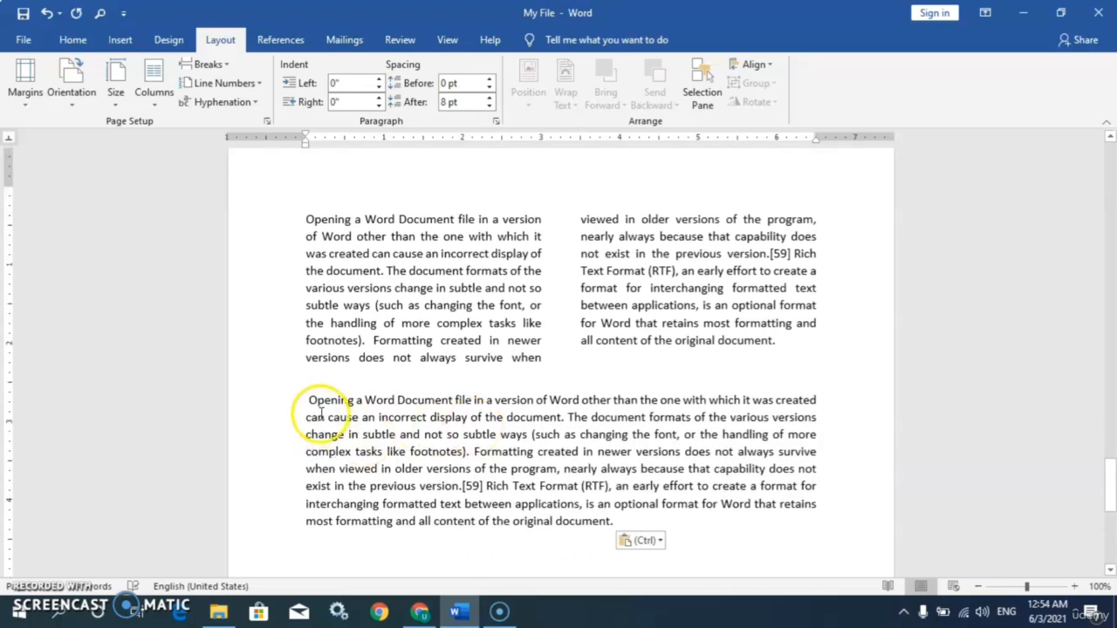
- Highlight the single-column paragraph and the two-column text above it to compare their layouts
left_click_drag(310, 404, 633, 519)
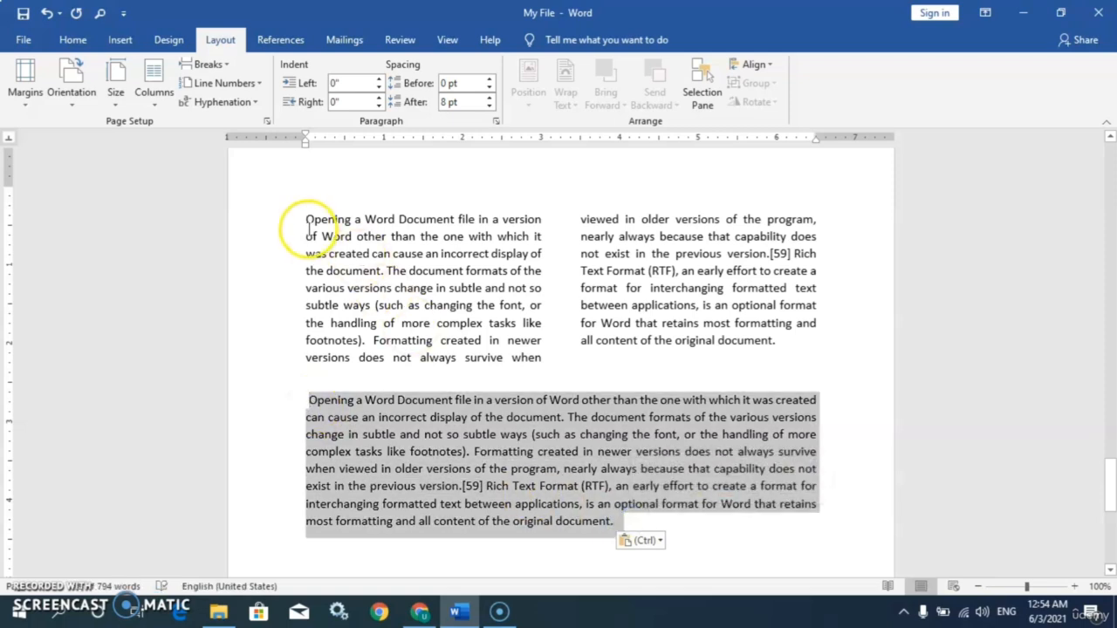
left_click_drag(303, 233, 531, 321)
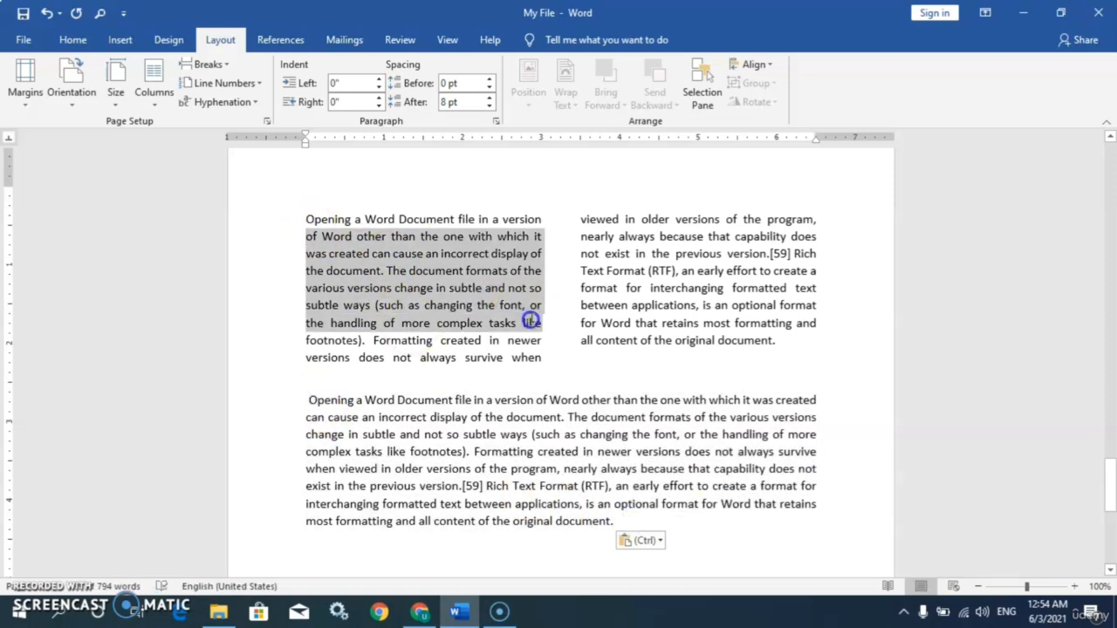
left_click(634, 341)
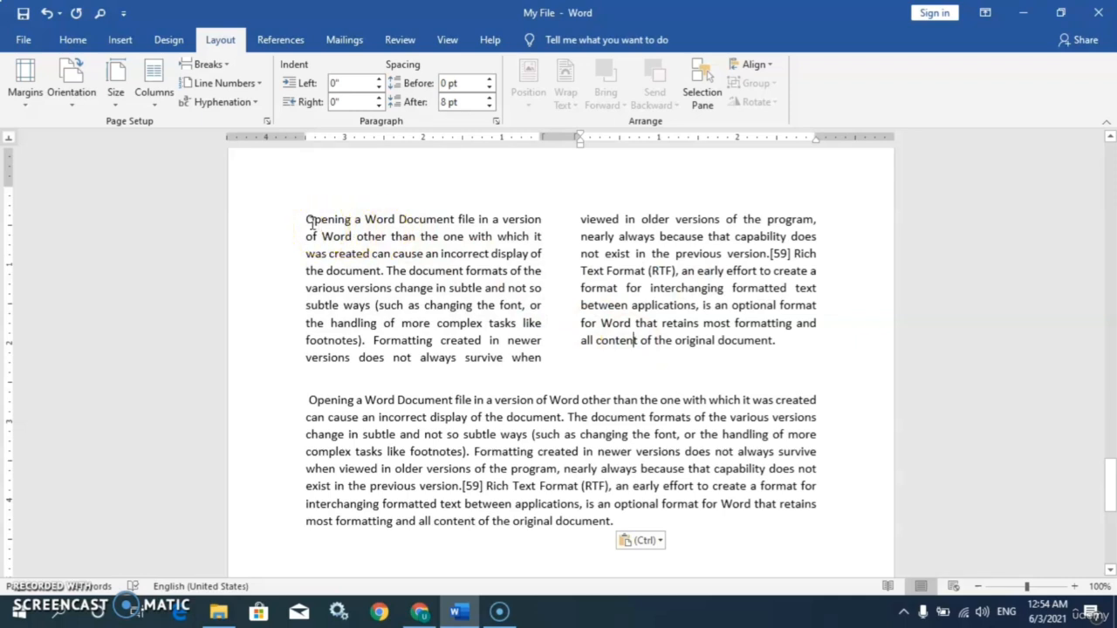
left_click(302, 221)
left_click_drag(301, 220, 654, 346)
left_click(765, 363)
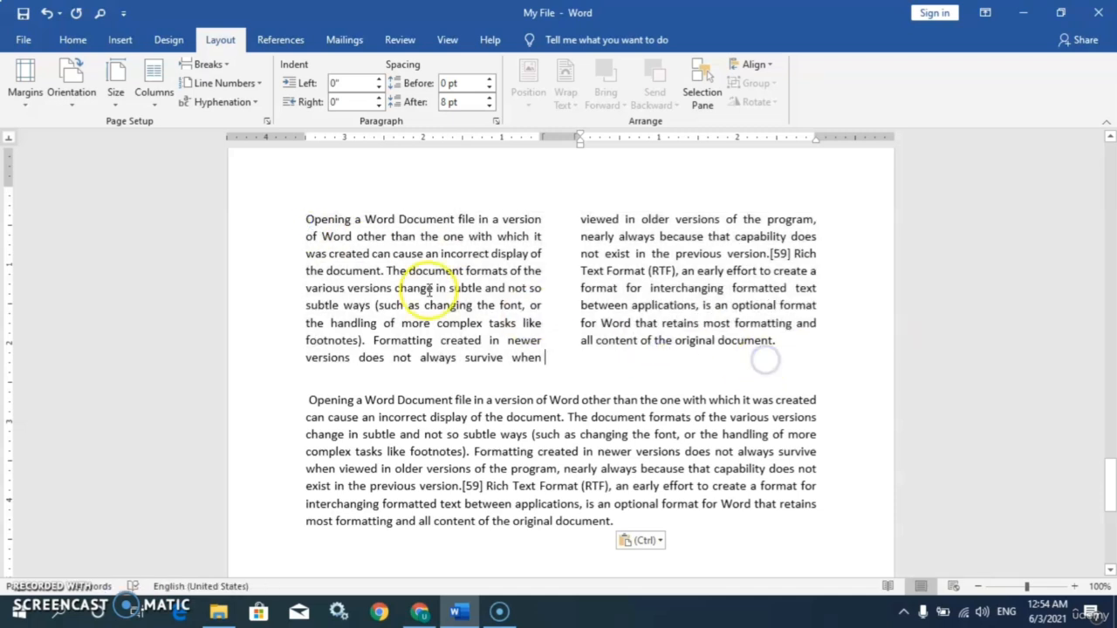
- Examine the available page and section break types, including Next Page and Continuous
left_click(225, 69)
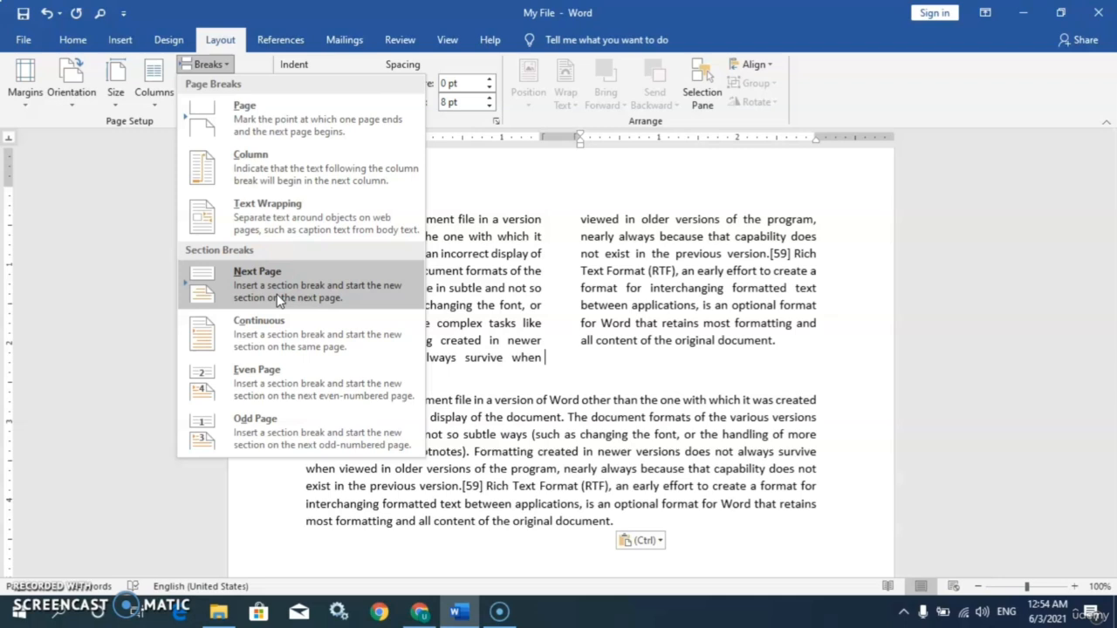
left_click(269, 298)
left_click(297, 329)
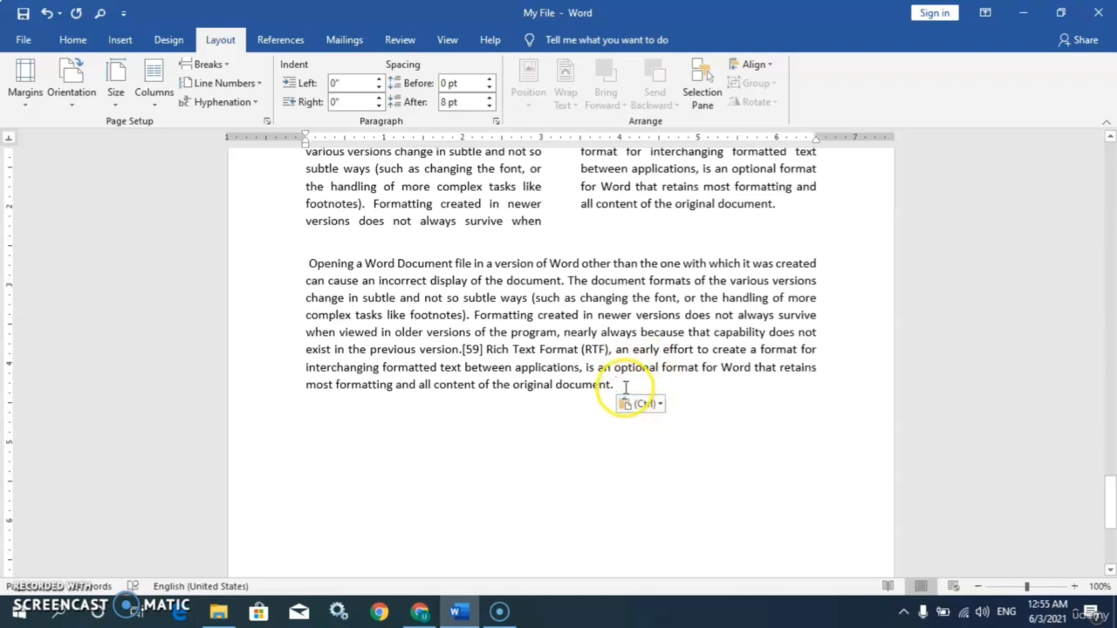
- Insert a Continuous section break at the end of the single-column paragraph
left_click(208, 64)
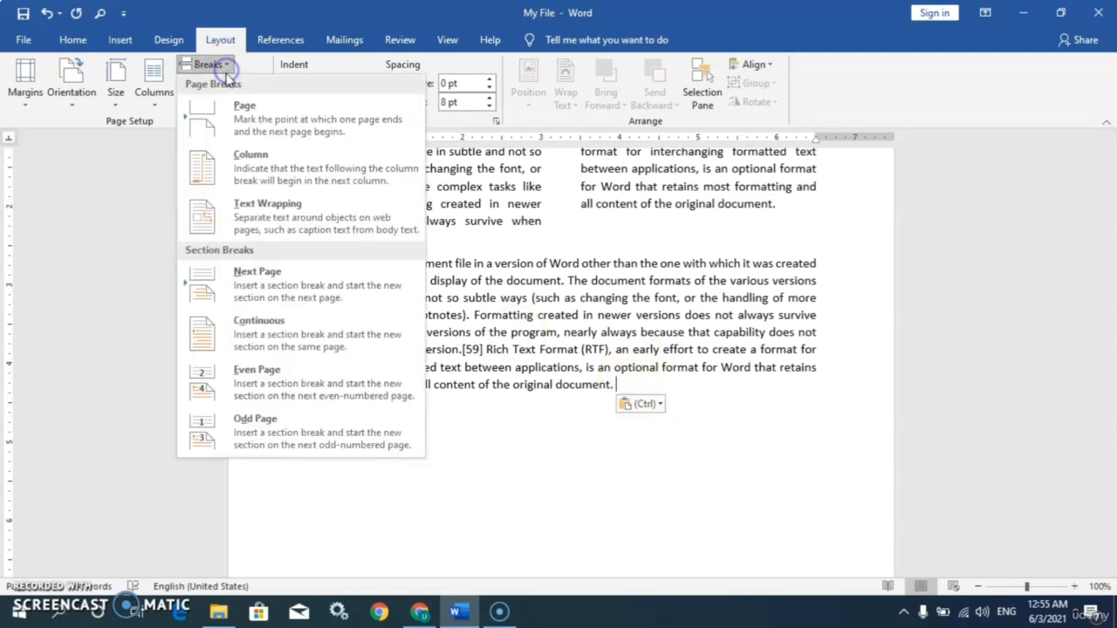
left_click(269, 327)
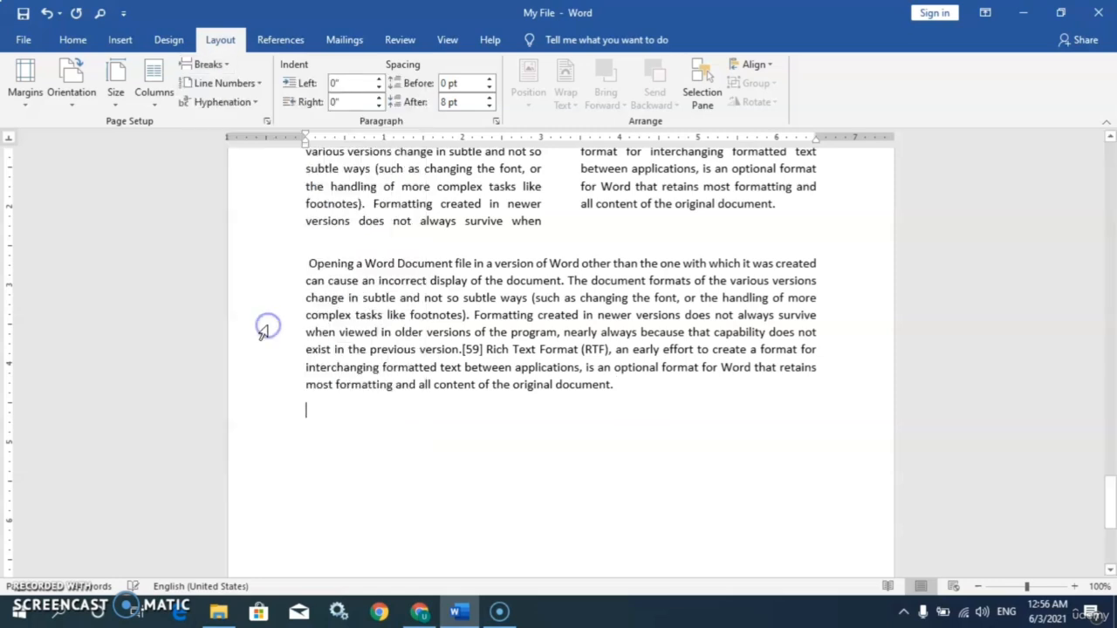
- Insert a Next Page section break on the empty line below the single-column paragraph
left_click(314, 417)
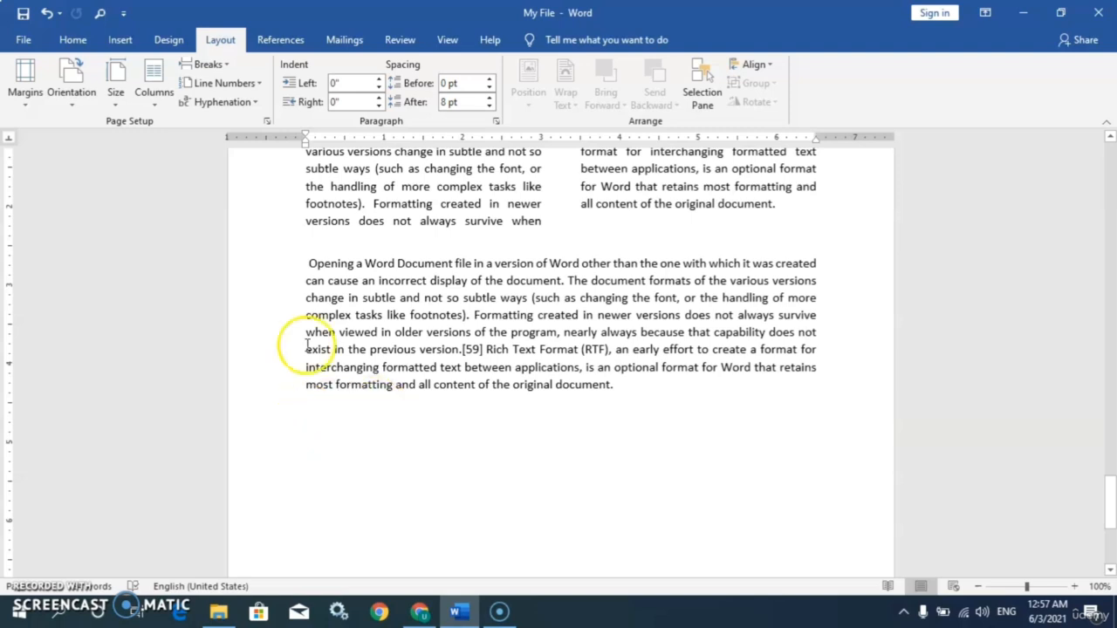
left_click(226, 67)
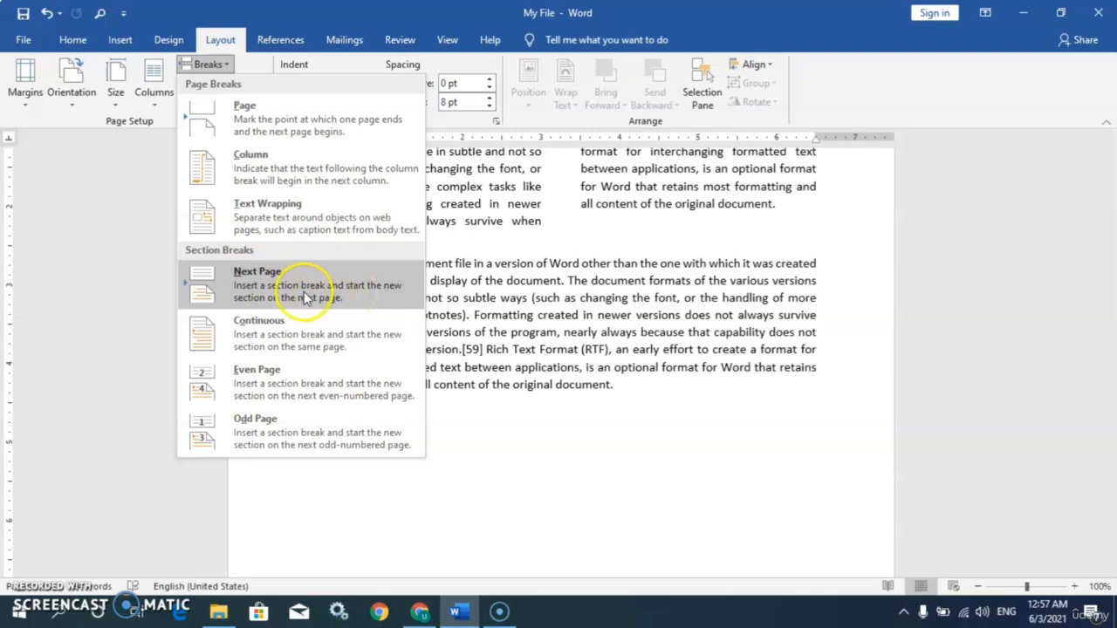
left_click(274, 295)
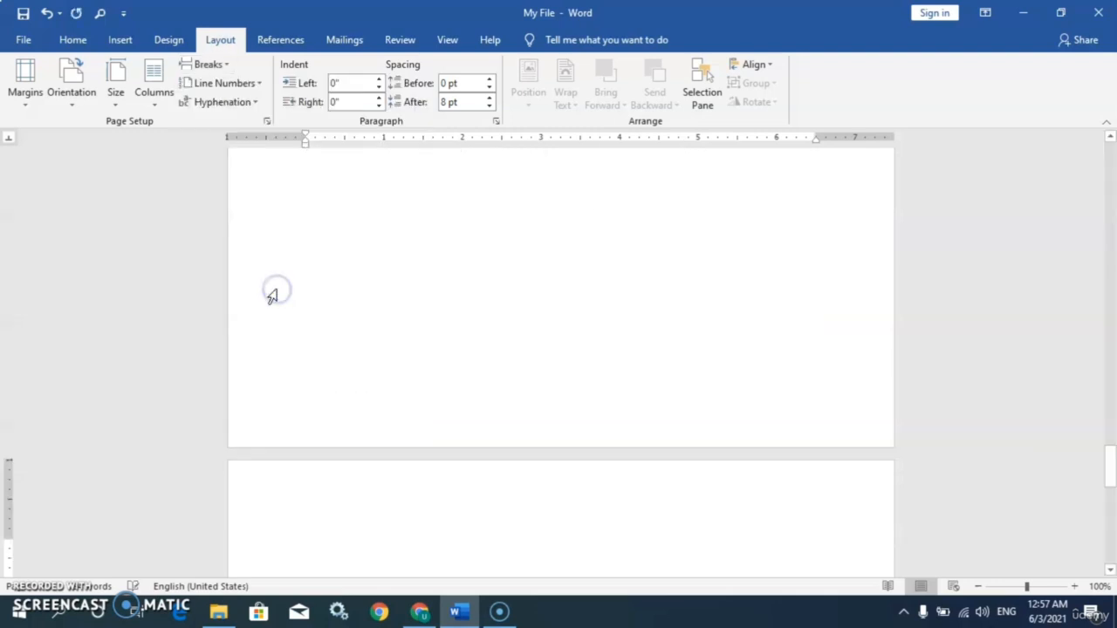